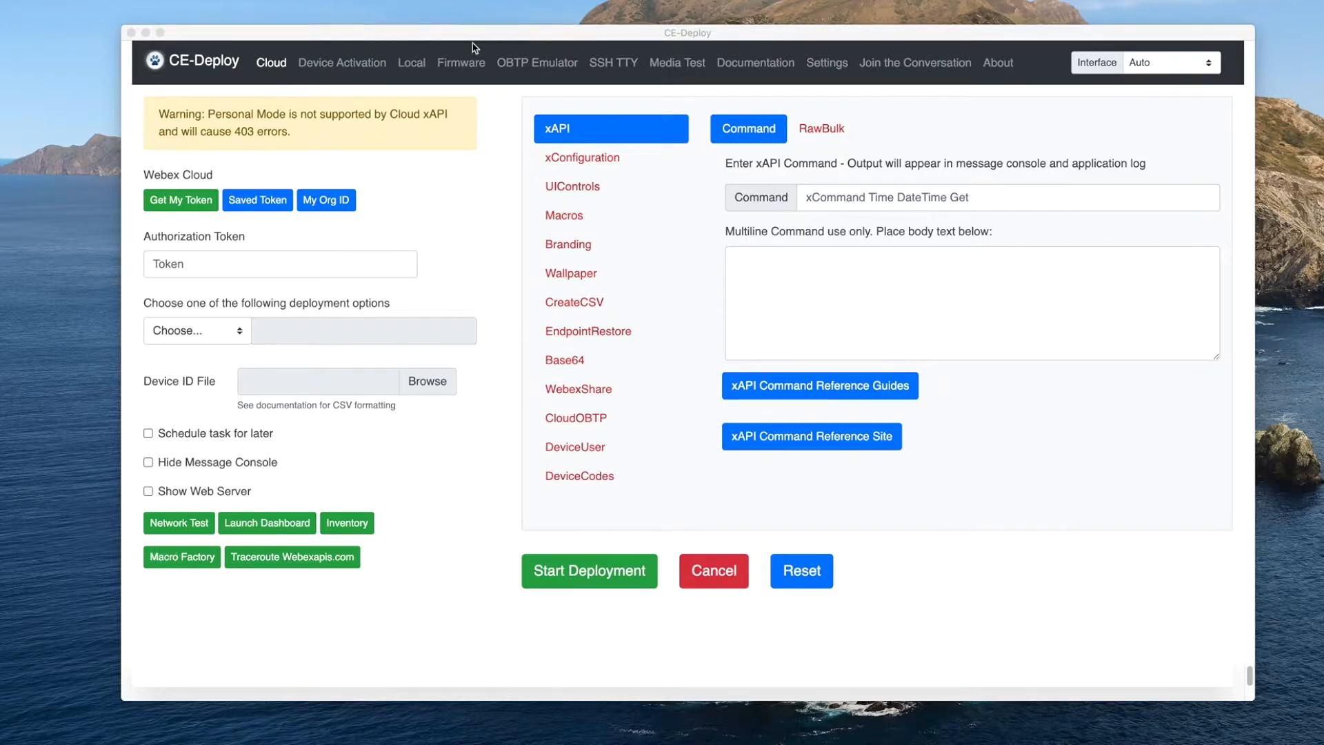
Step: View the Local deployment options and return to the Cloud deployment page
click(417, 66)
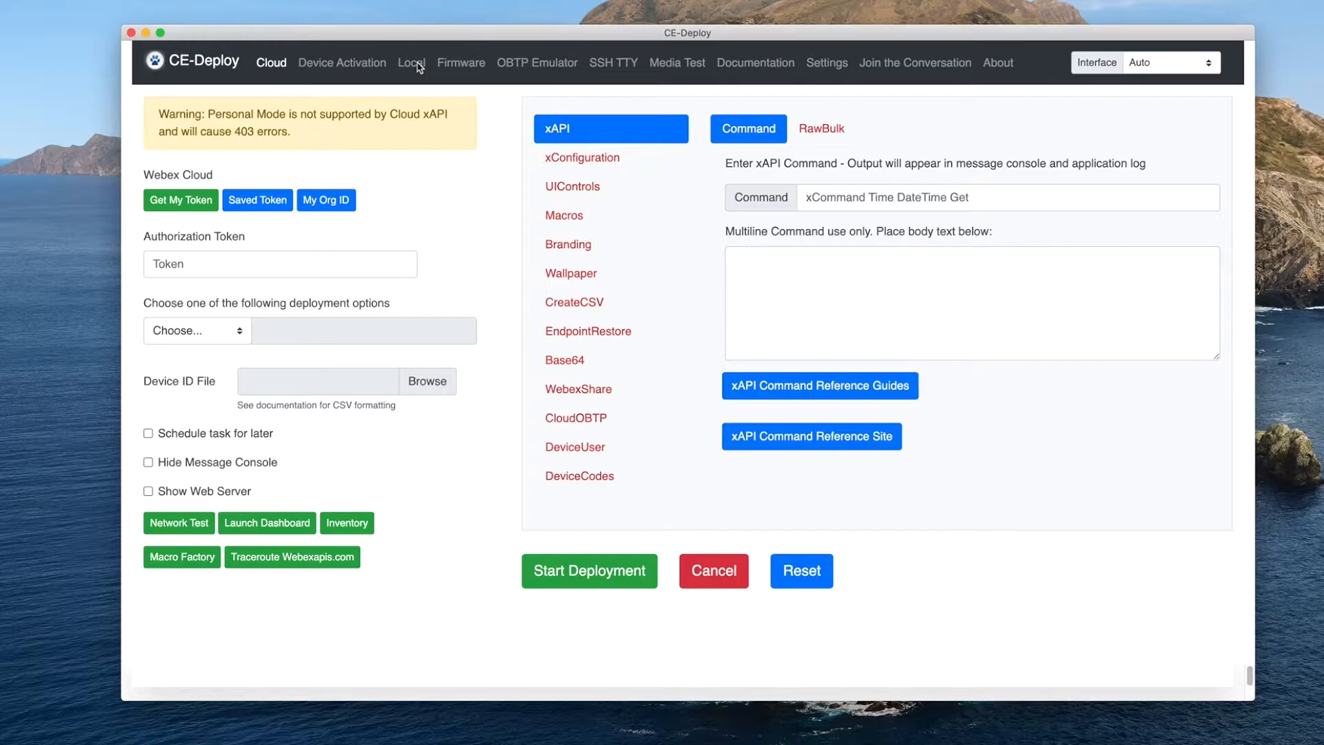
click(417, 64)
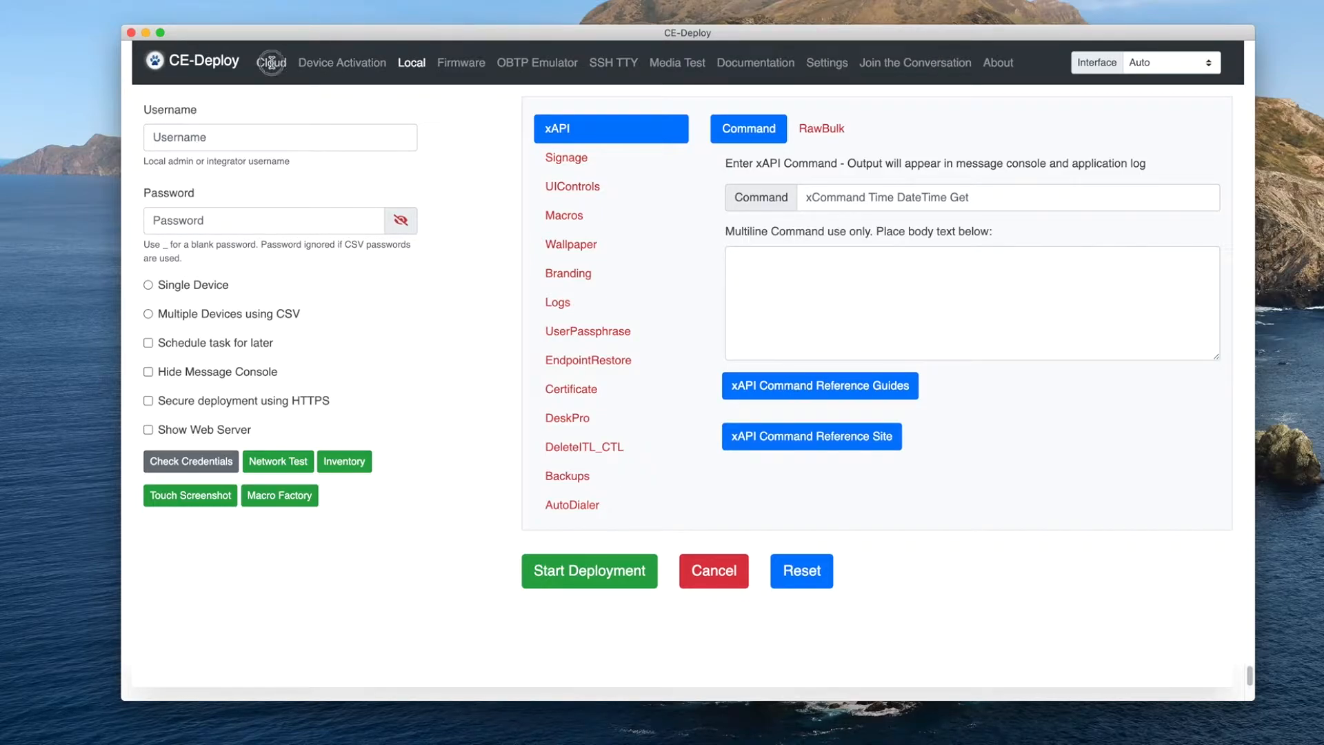
click(272, 63)
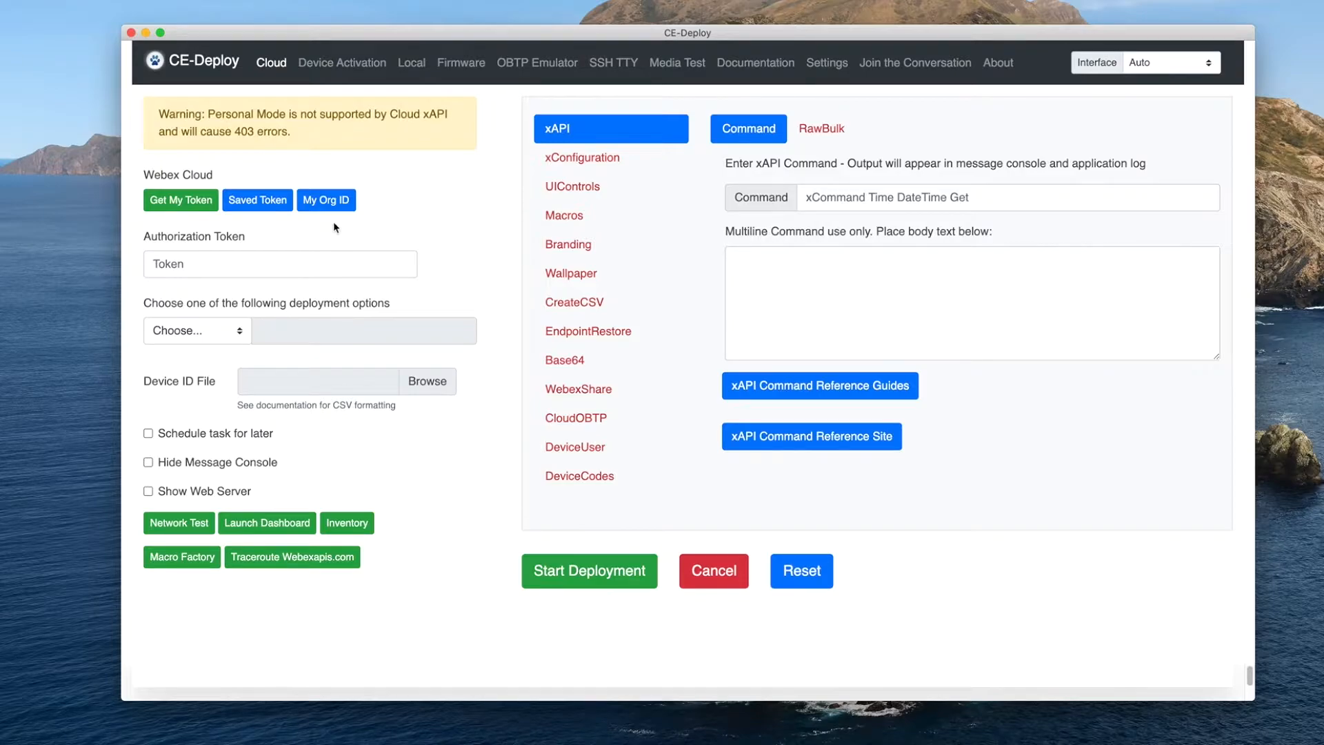
Step: Load the saved authorization token and retrieve the Webex organization ID as the cloud deployment target
click(265, 205)
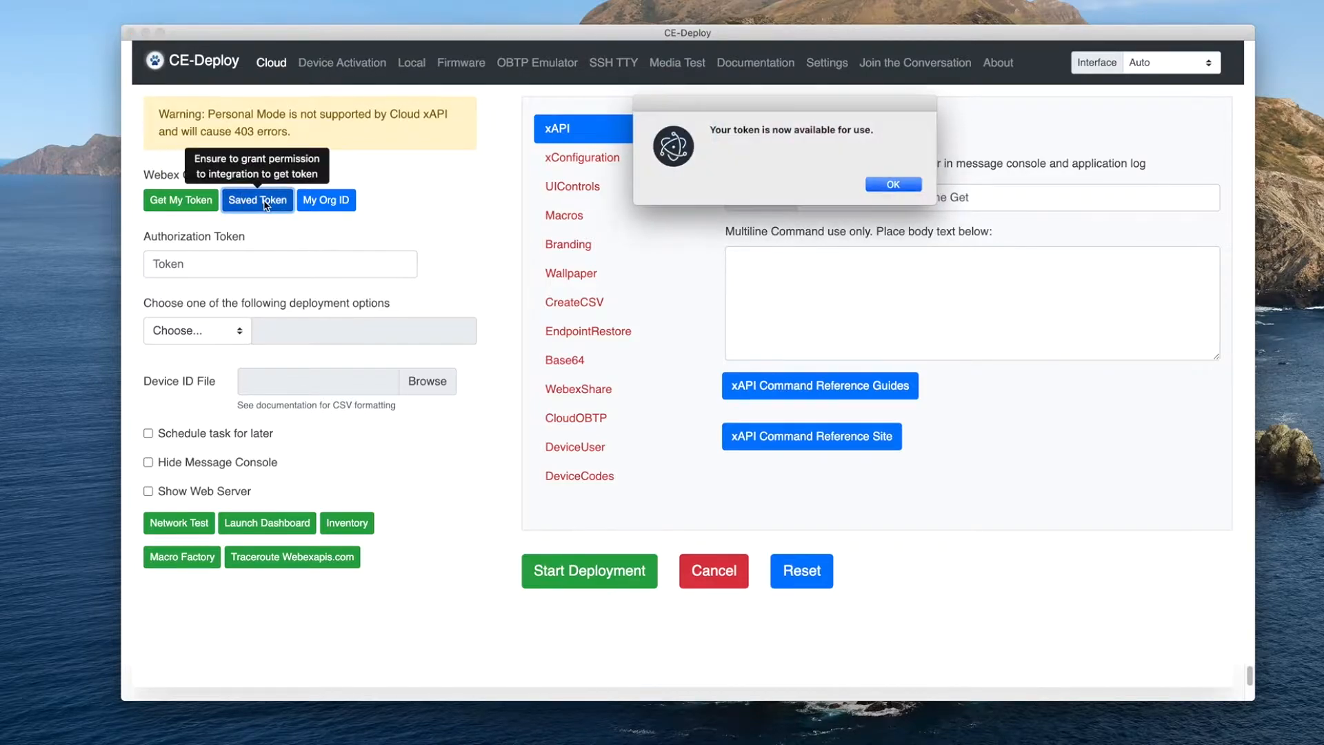
click(893, 188)
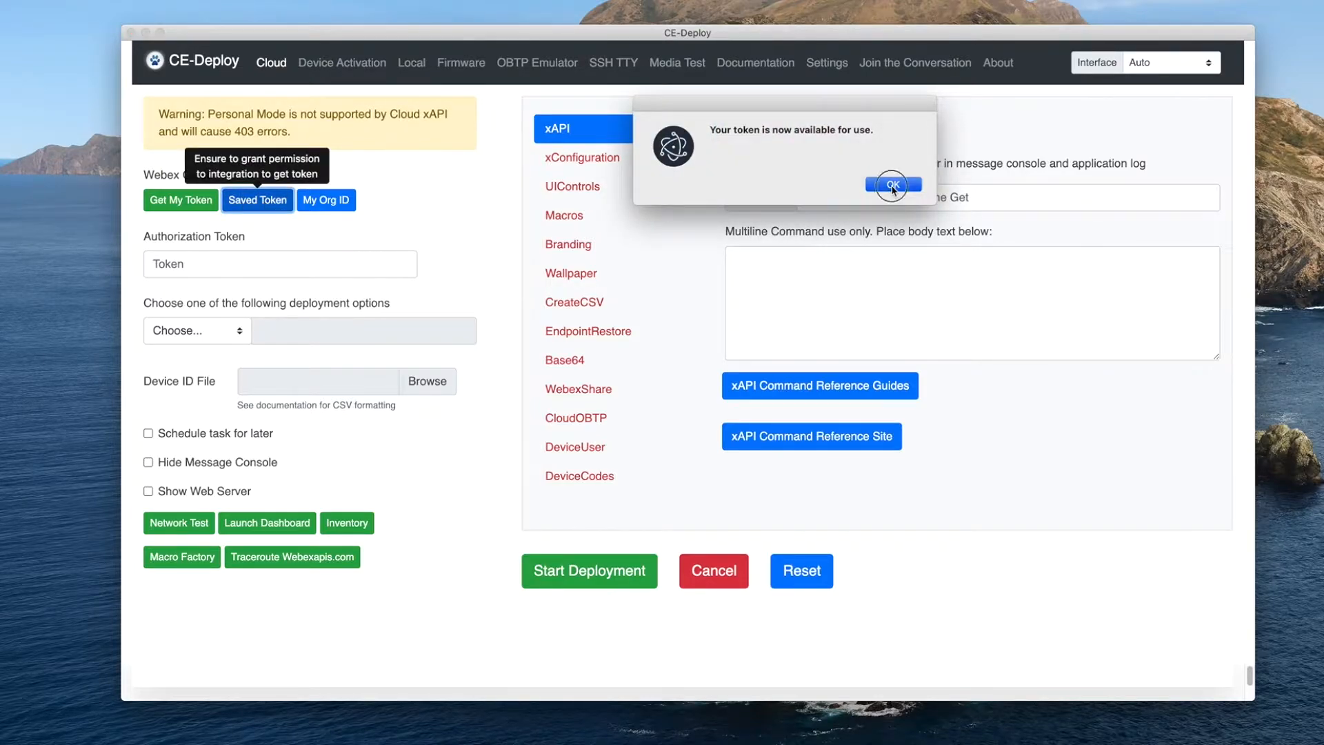
click(335, 204)
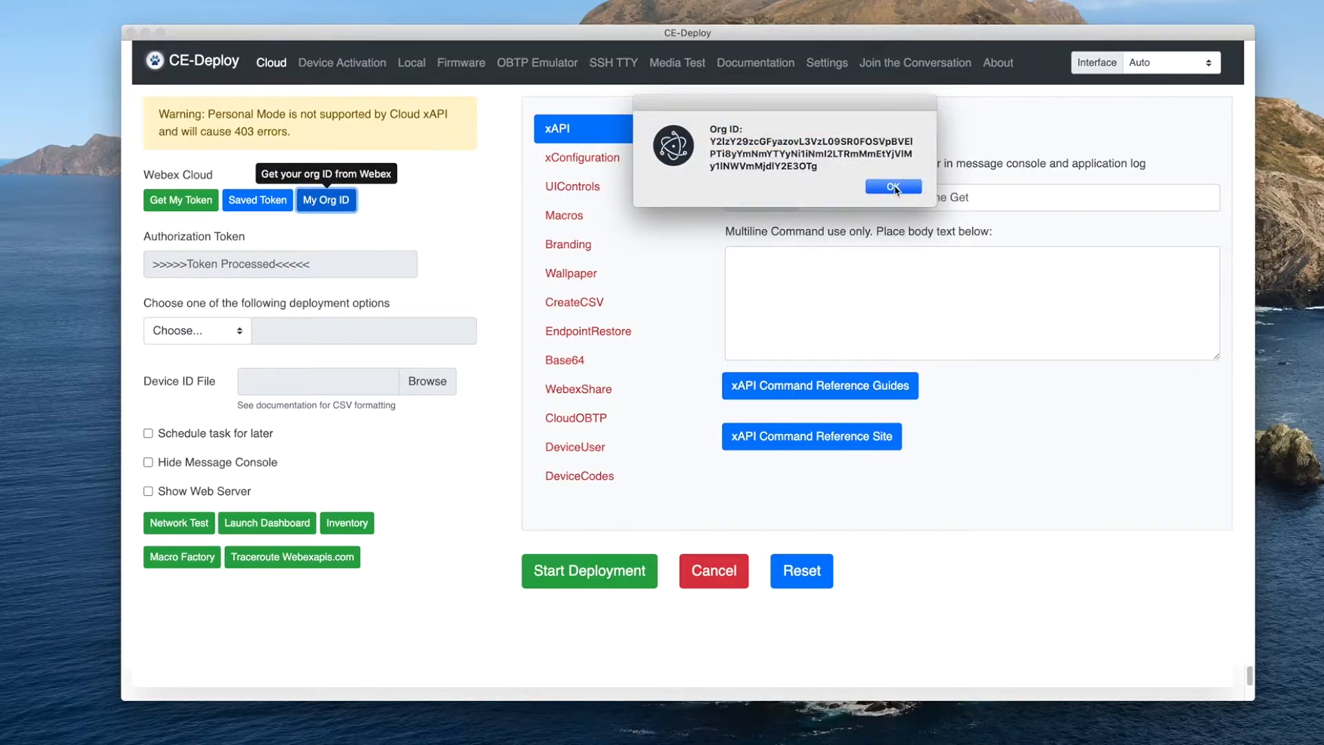
click(894, 187)
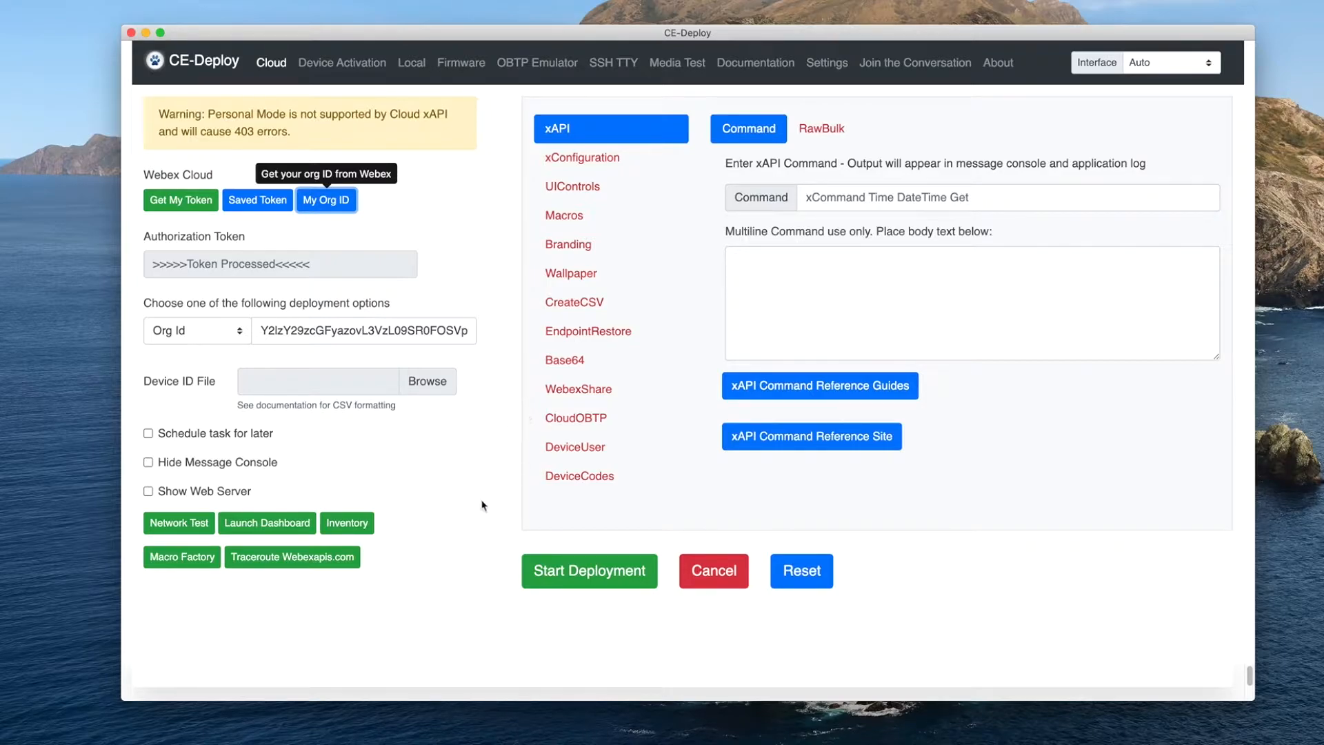
Step: Open the Macro Factory for the cloud devices, then widen the macro table's id column and narrow it again
click(195, 563)
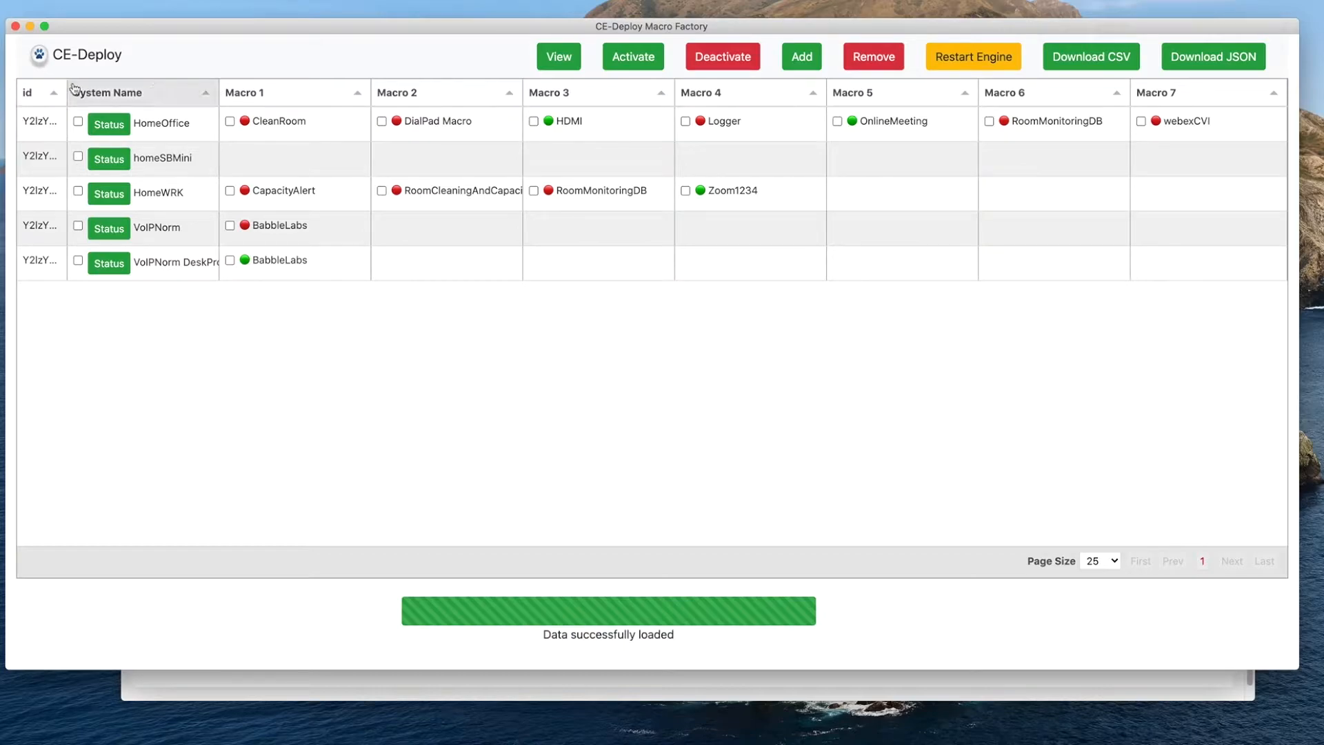
drag(68, 88, 212, 88)
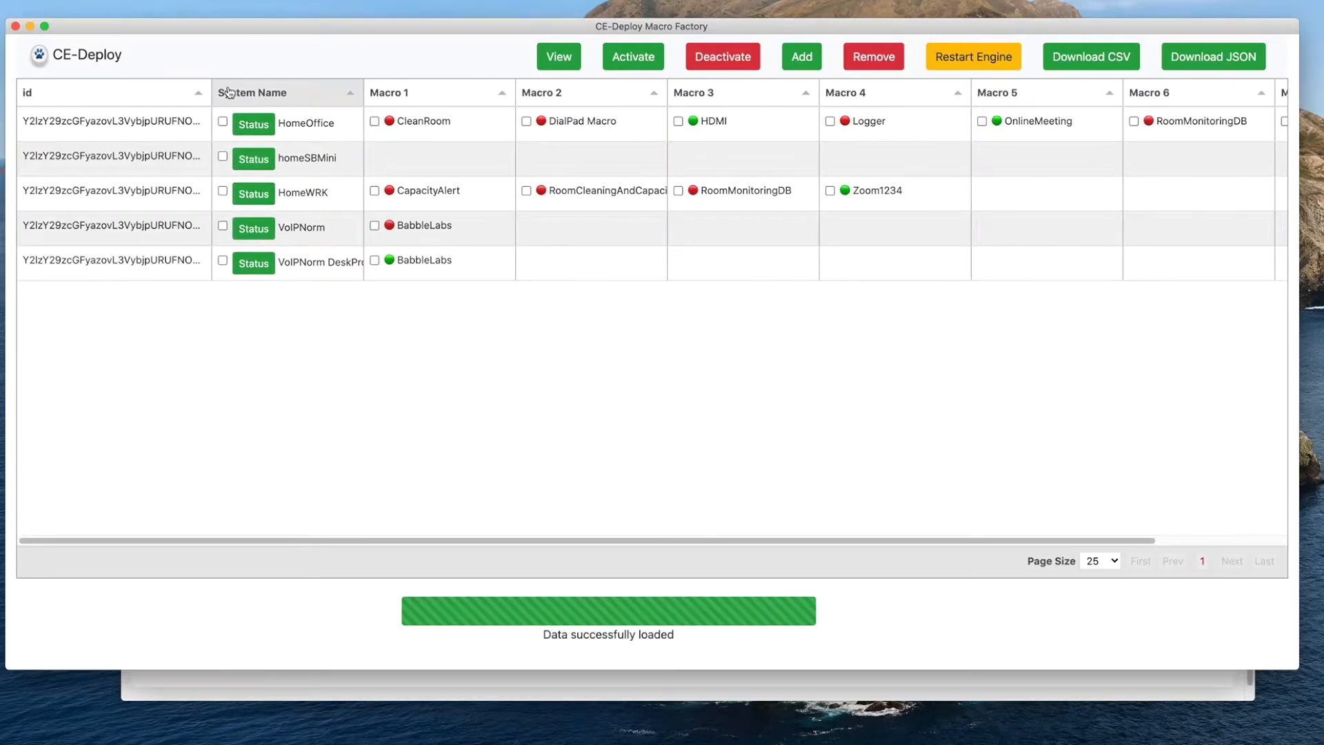
drag(209, 88, 59, 94)
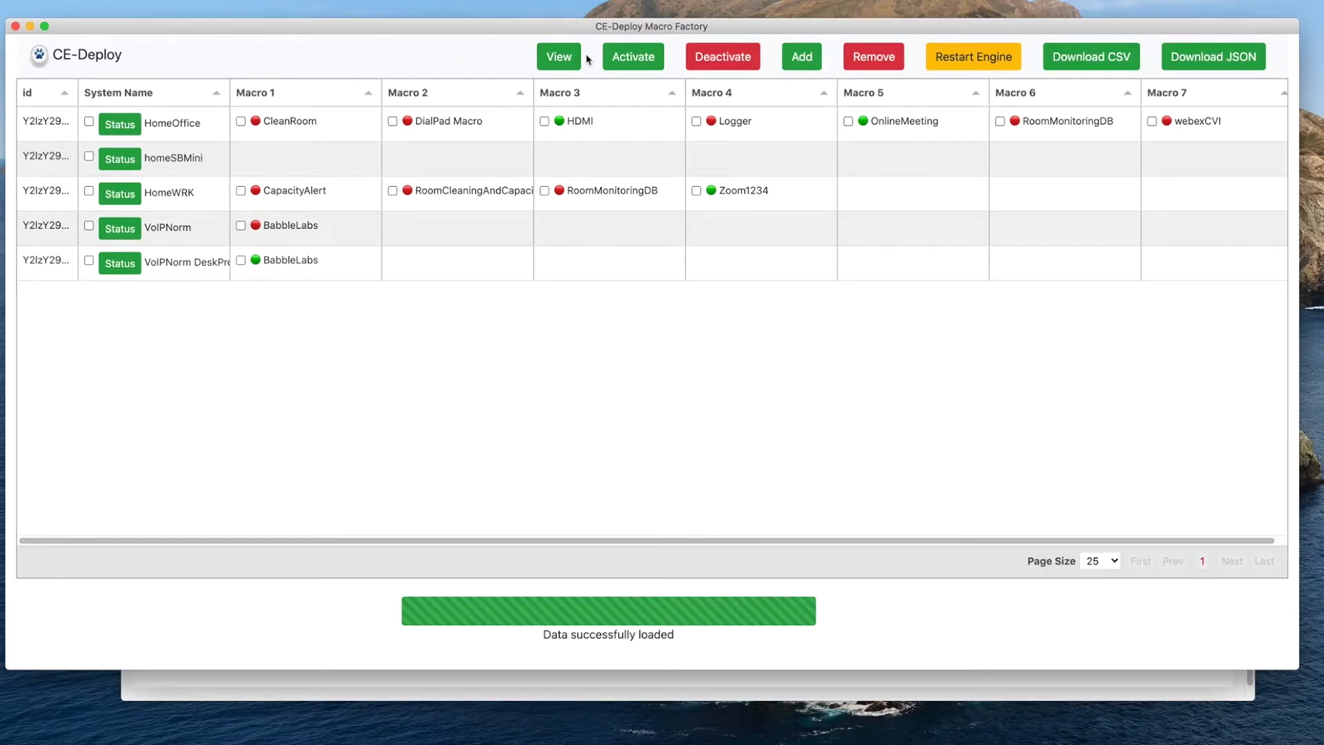
Step: Open the CleanRoom macro of the HomeOffice device in the macro editor
click(241, 122)
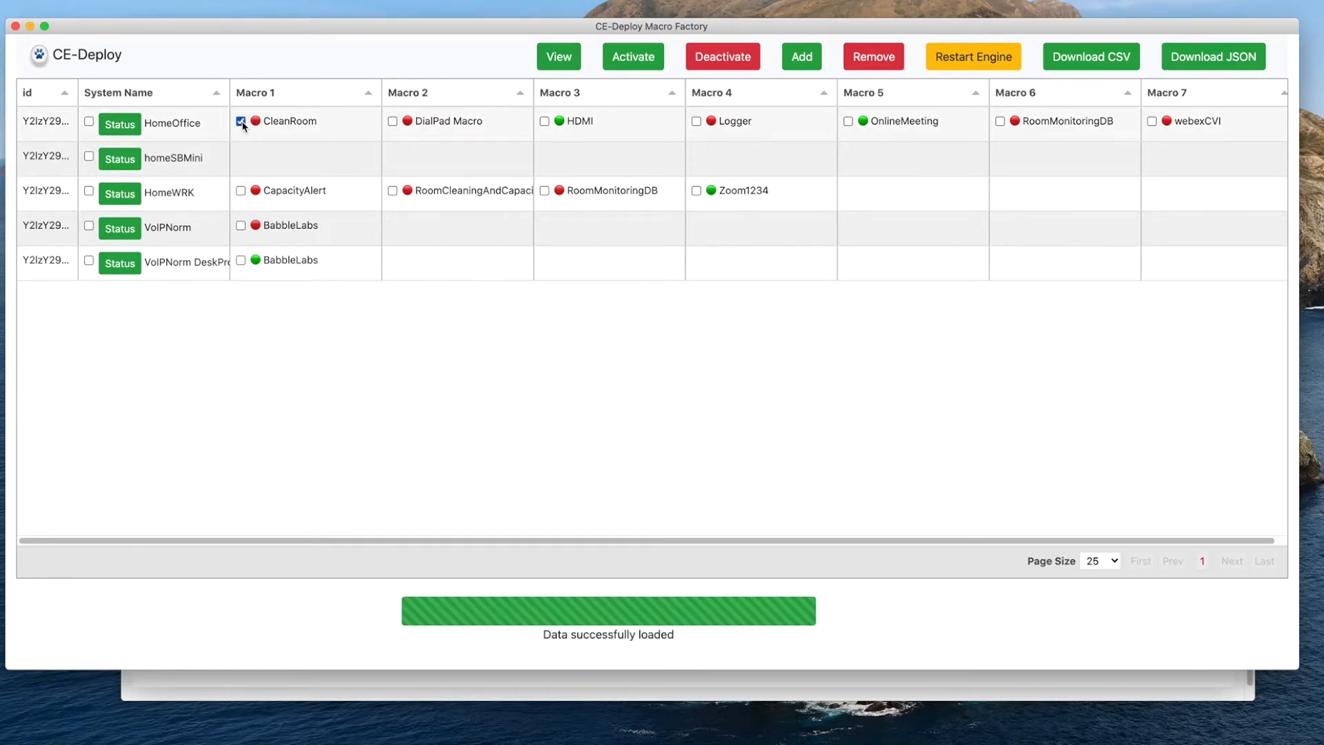
click(556, 63)
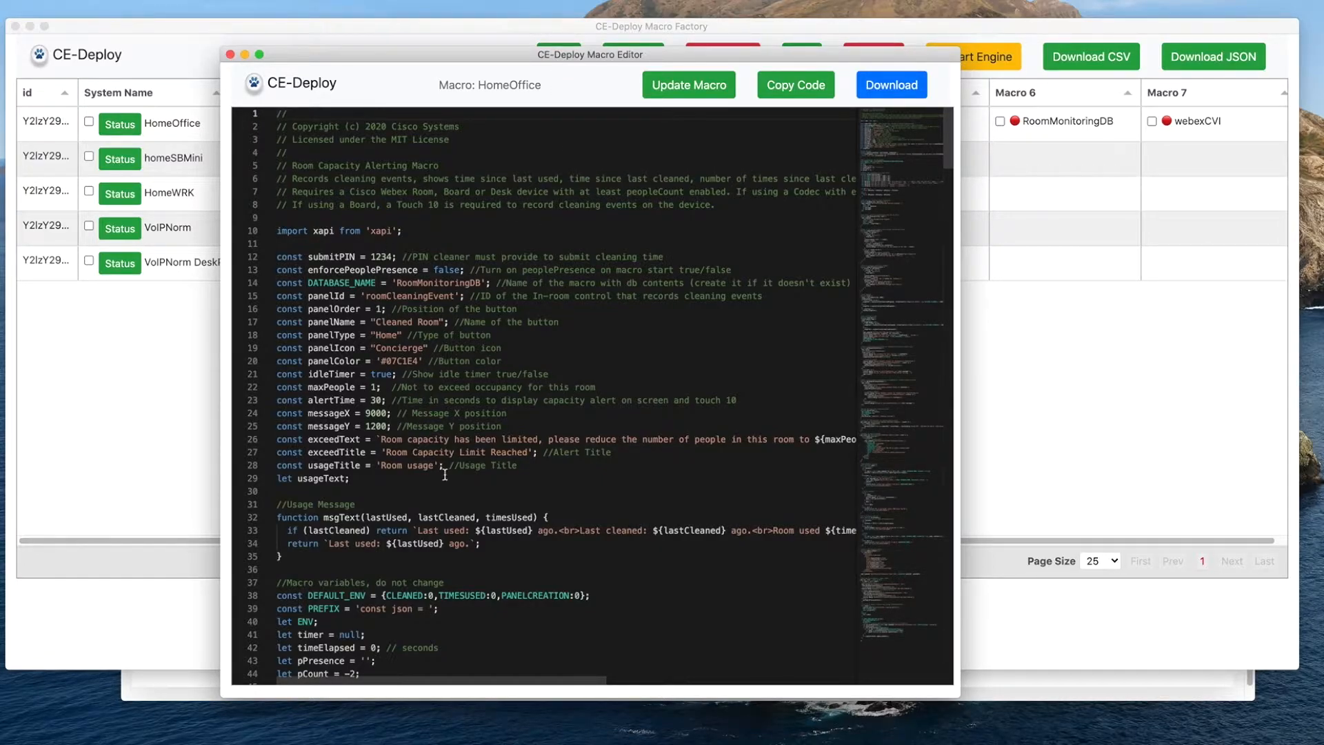
Step: Delete the blank line above the "Macro variables, do not change" comment, update the macro on the device and close the editor
click(277, 583)
key(BackSpace)
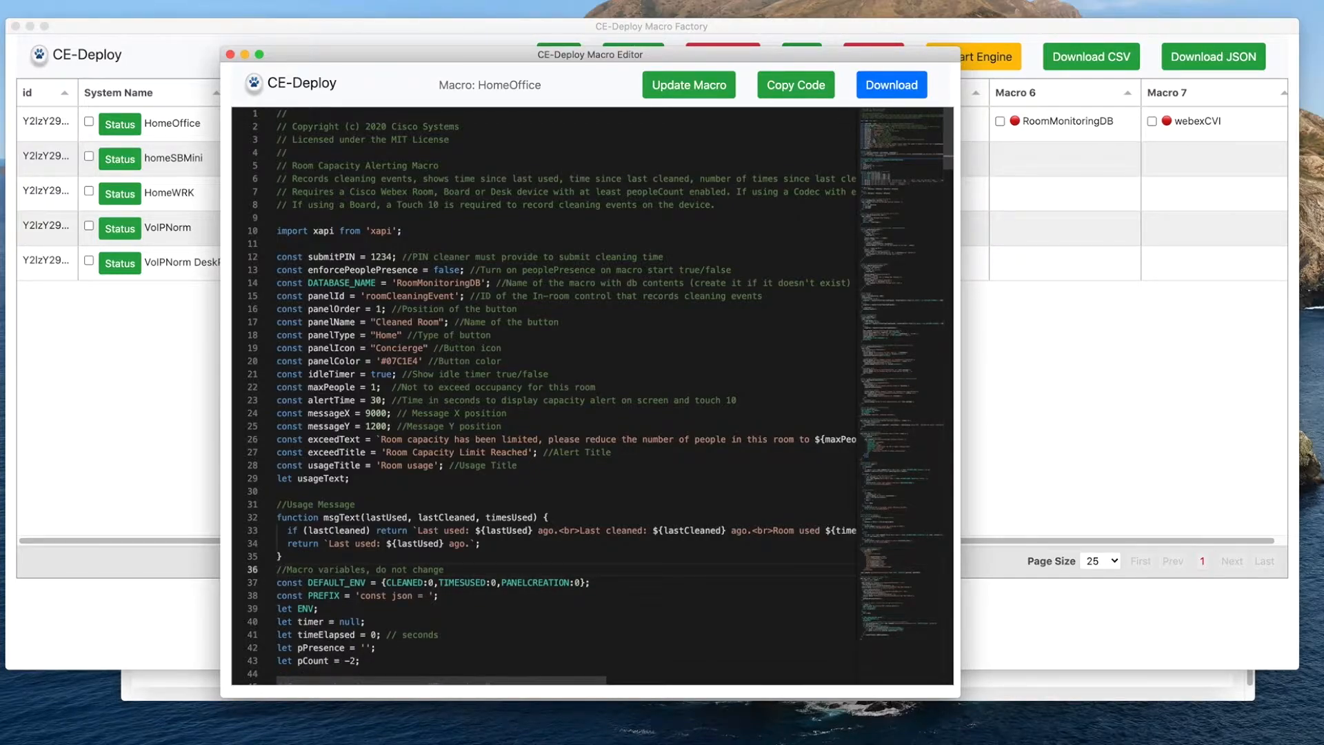
click(672, 88)
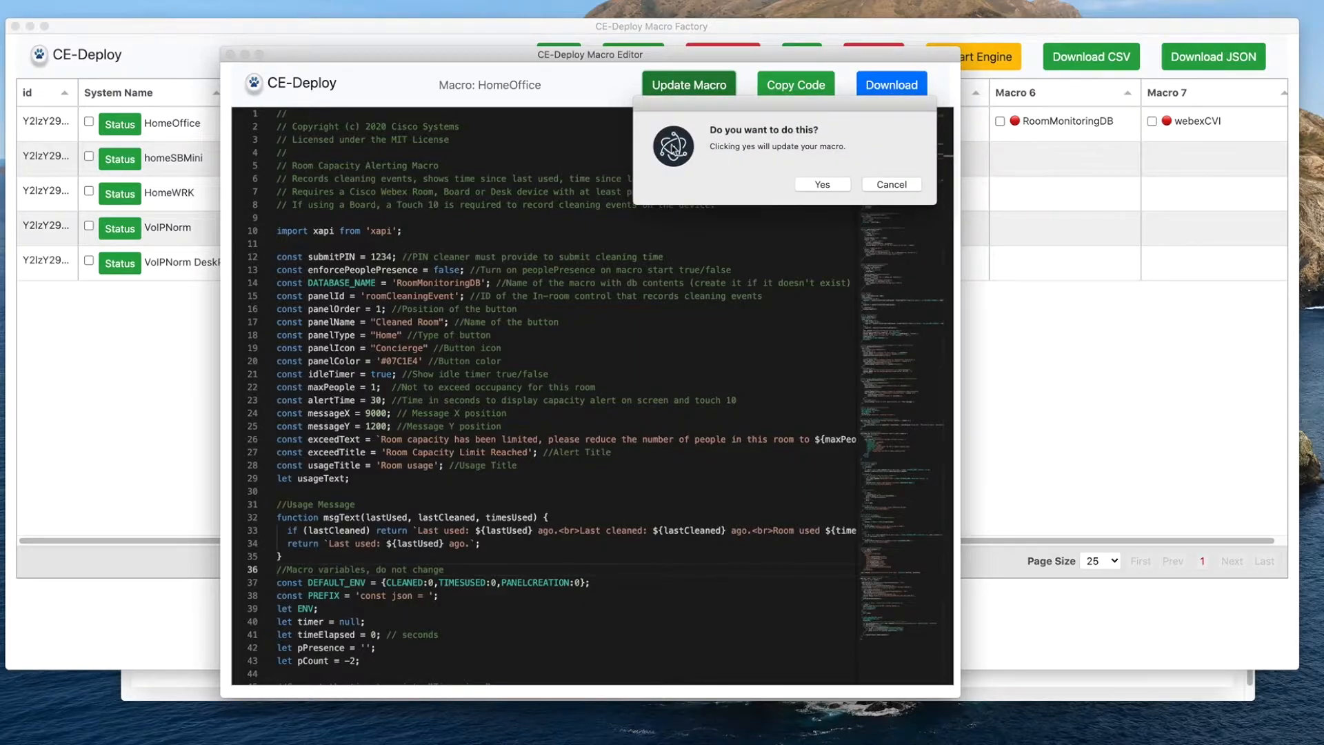
click(819, 187)
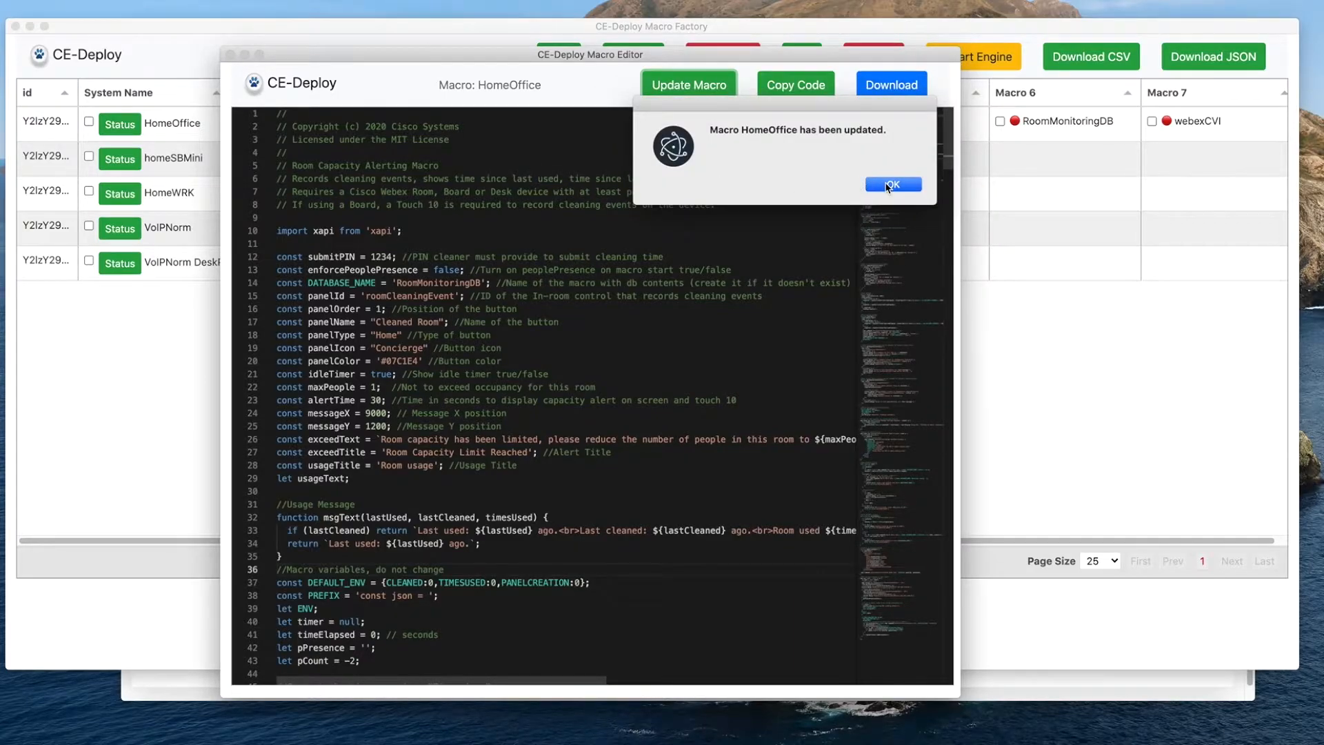
click(887, 185)
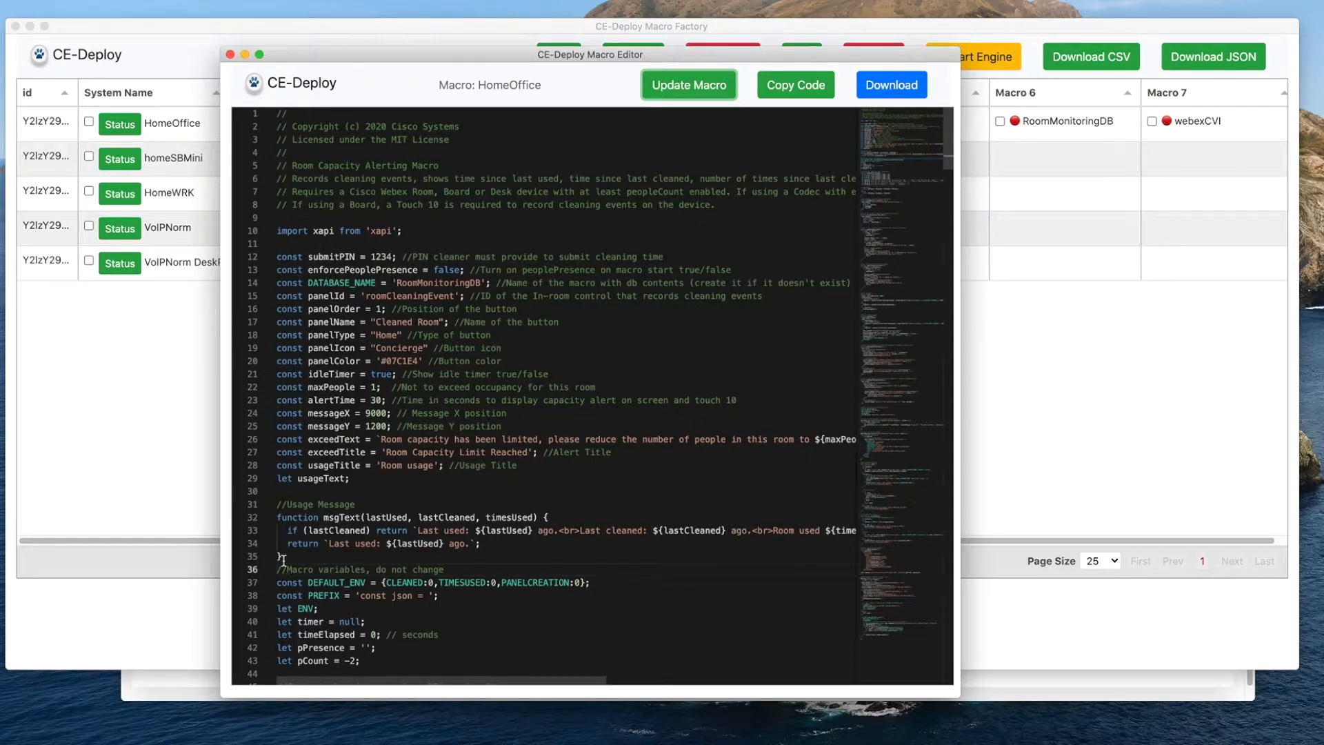
click(231, 54)
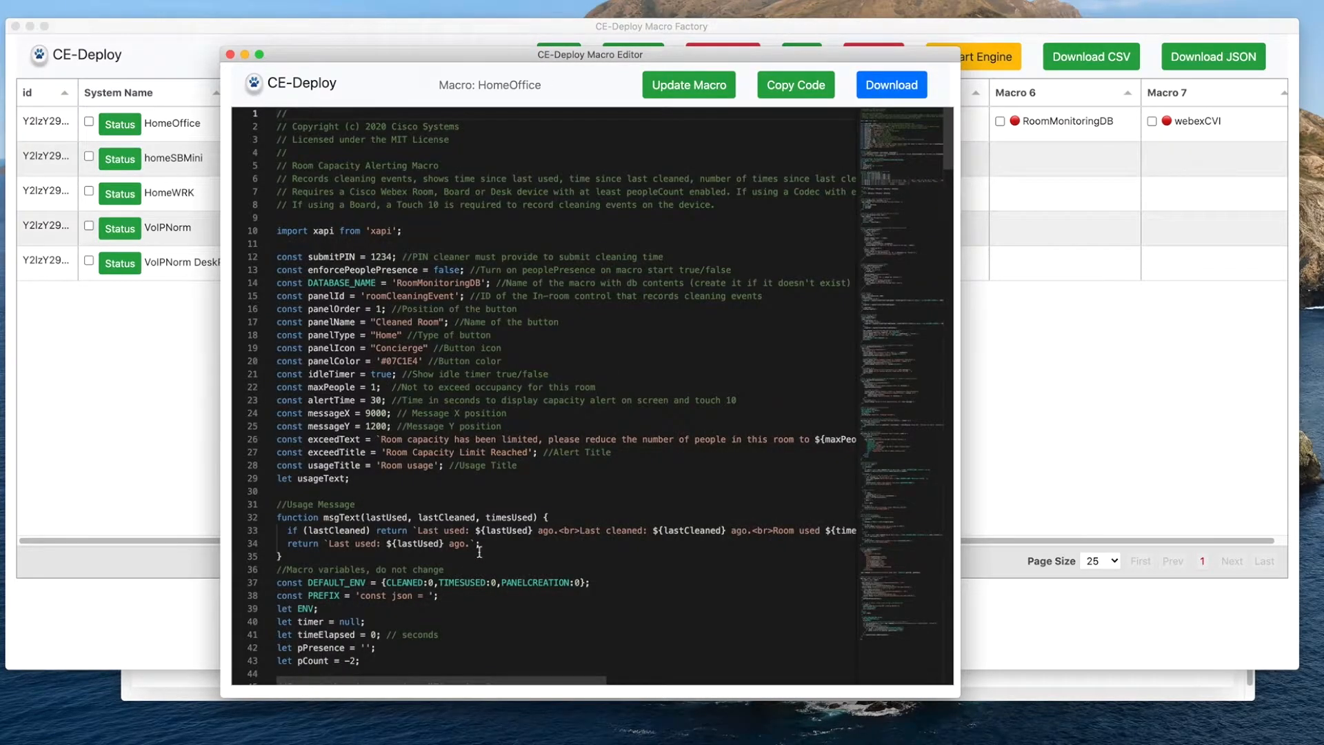
Step: Restore the blank line after the msgText function's closing brace and update the macro on the device
click(284, 556)
key(Return)
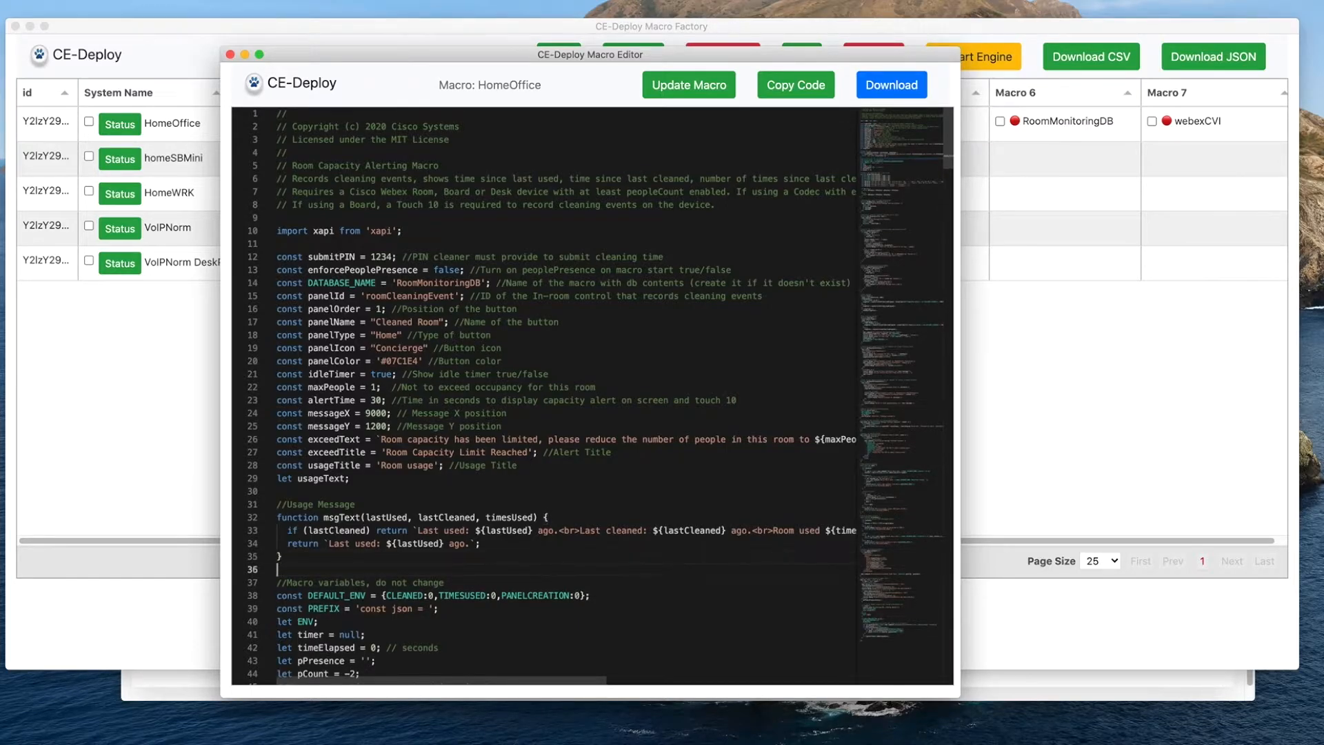
click(693, 84)
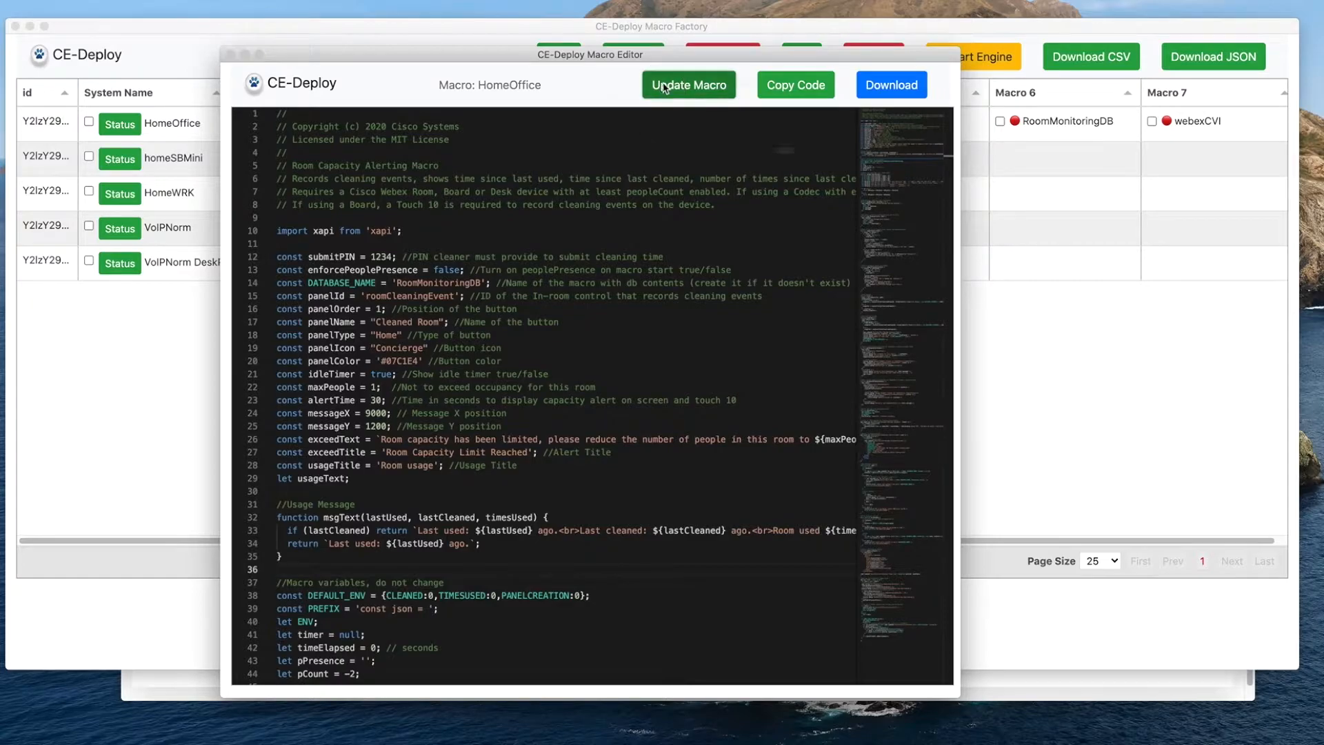
click(819, 185)
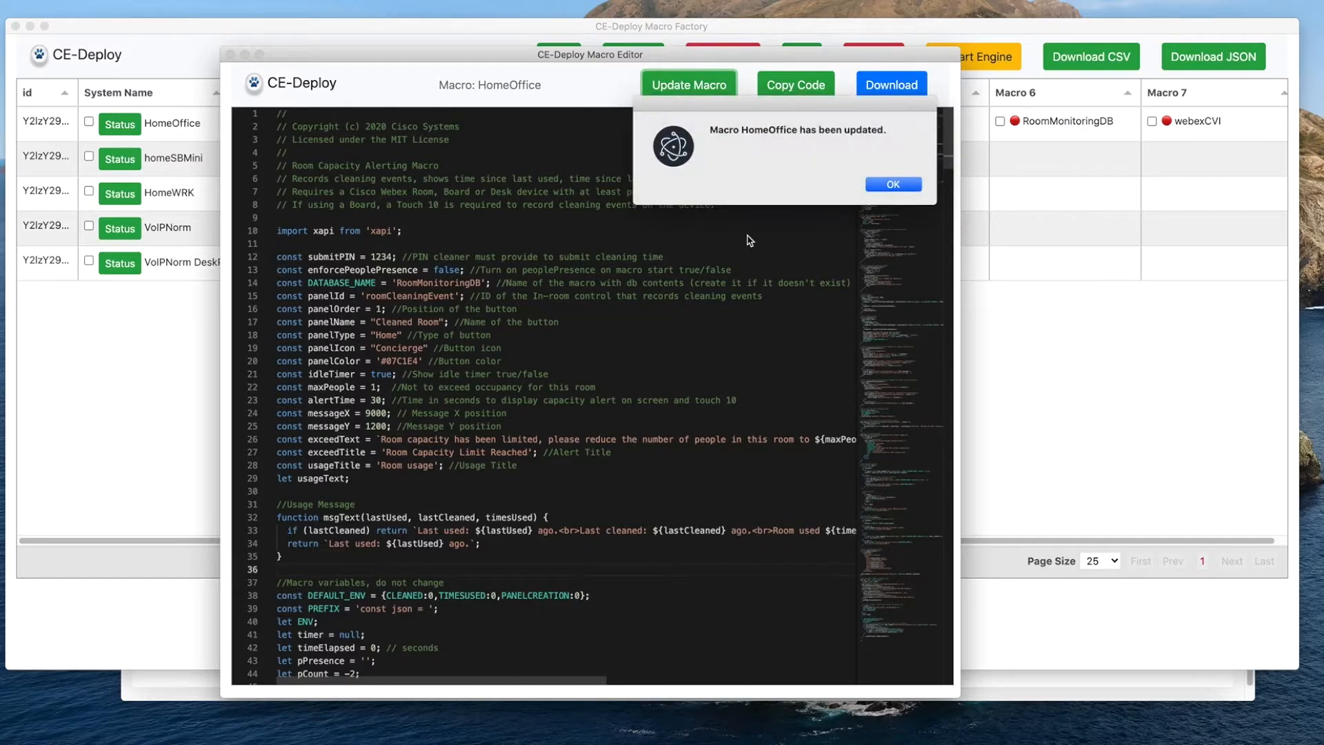
click(889, 184)
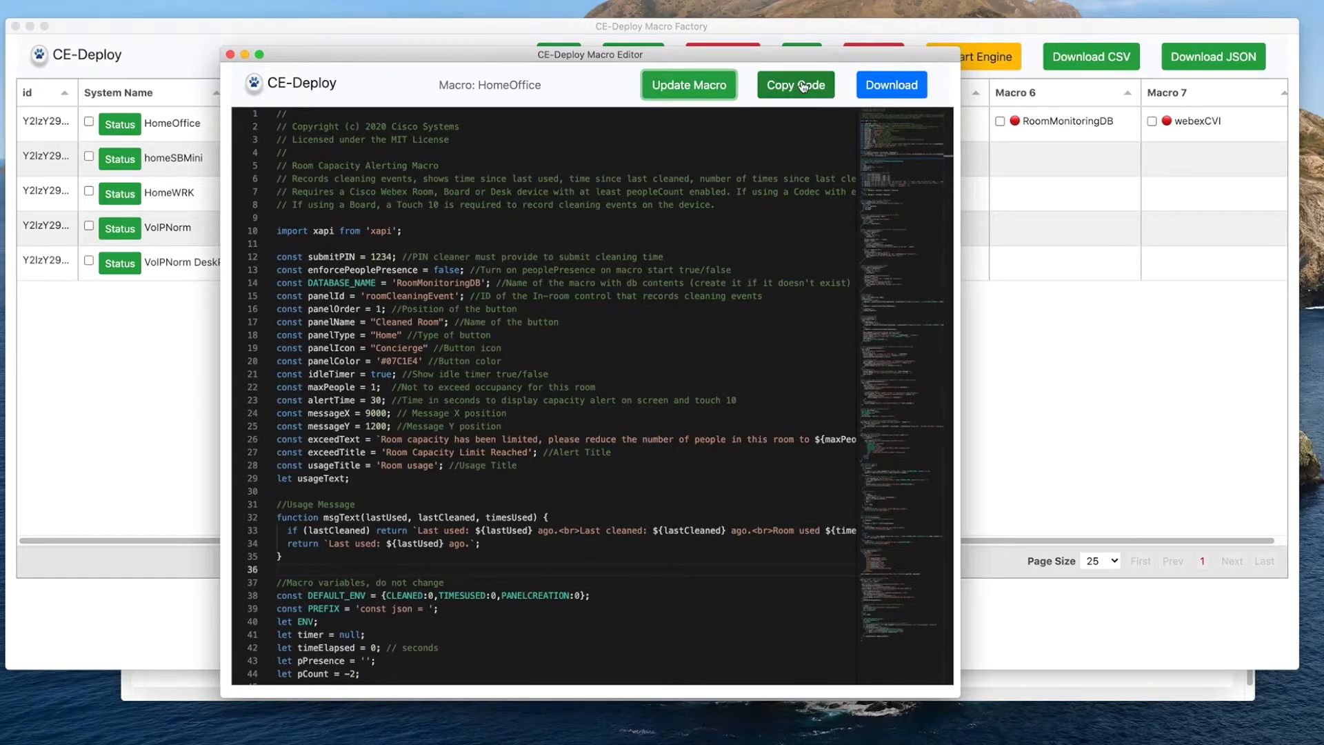
Step: Copy the macro code to the clipboard and download it as HomeOffice.js into the ATestFolderElectron folder in Box Sync
click(804, 86)
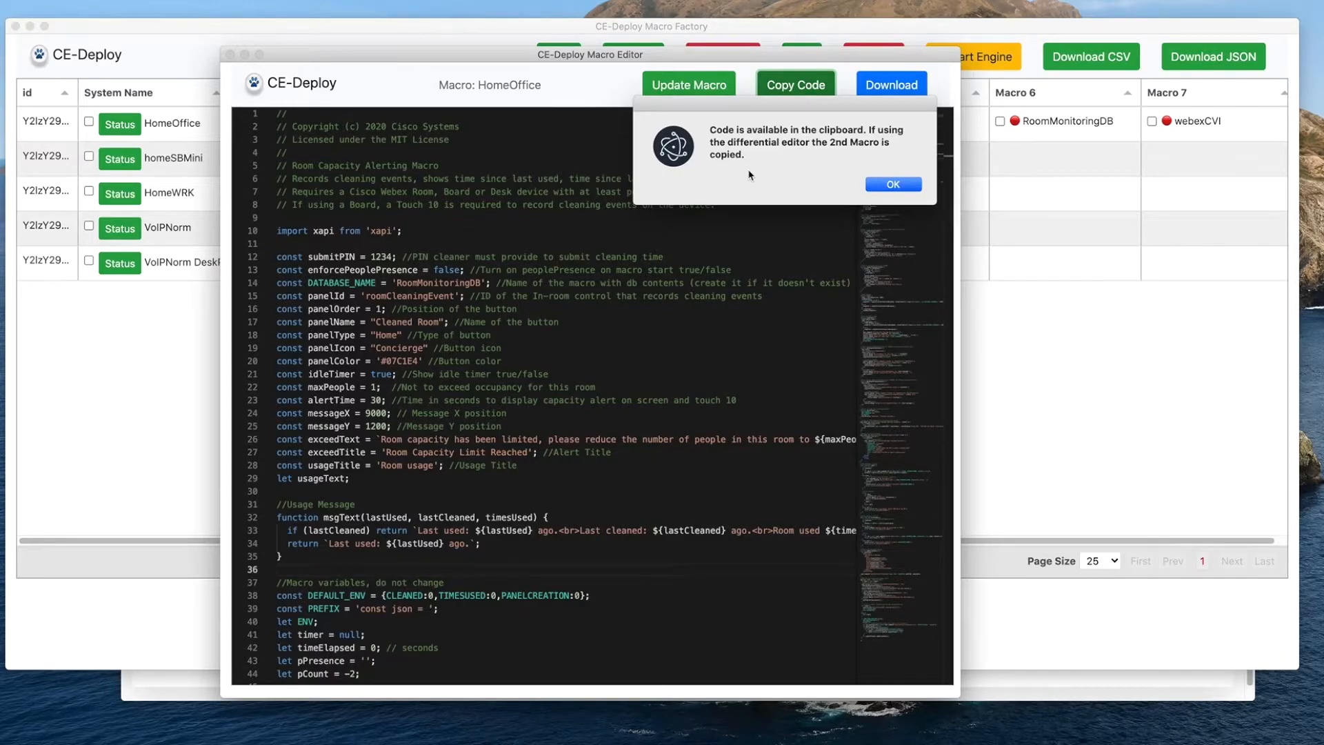
click(887, 185)
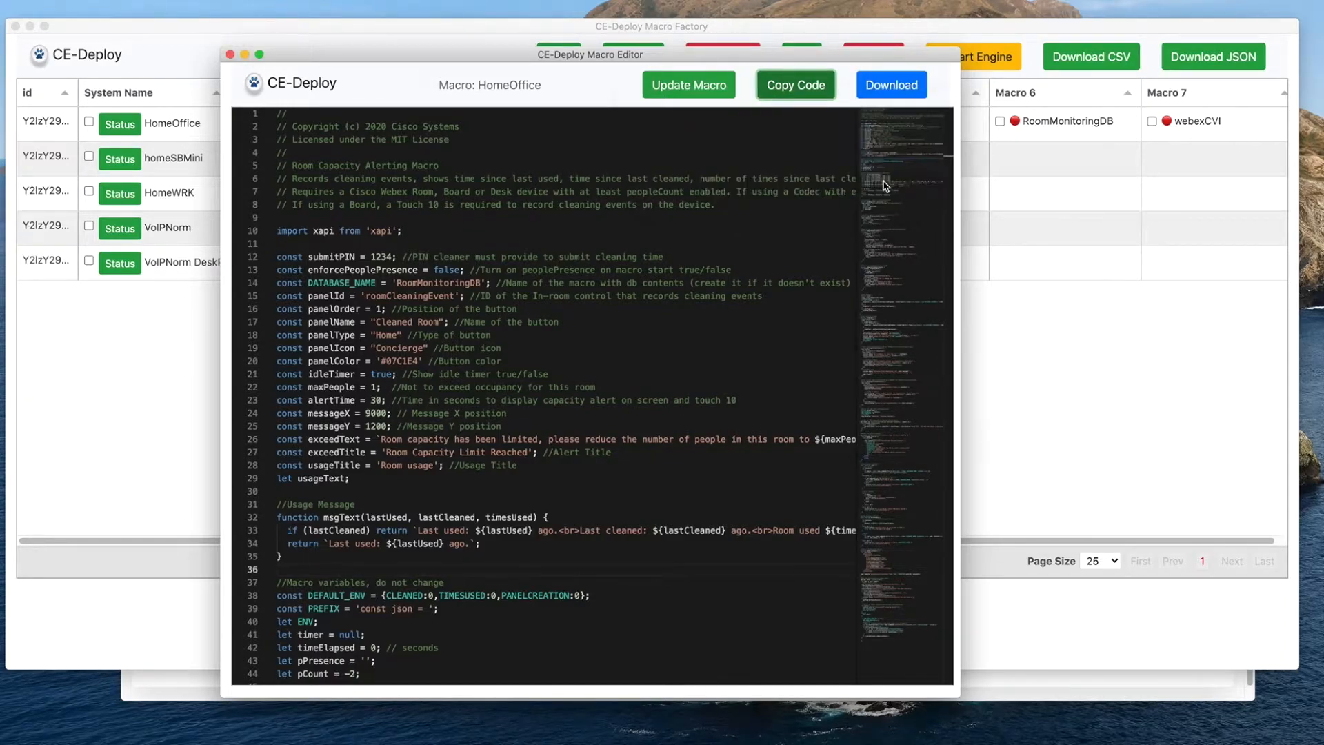
click(894, 86)
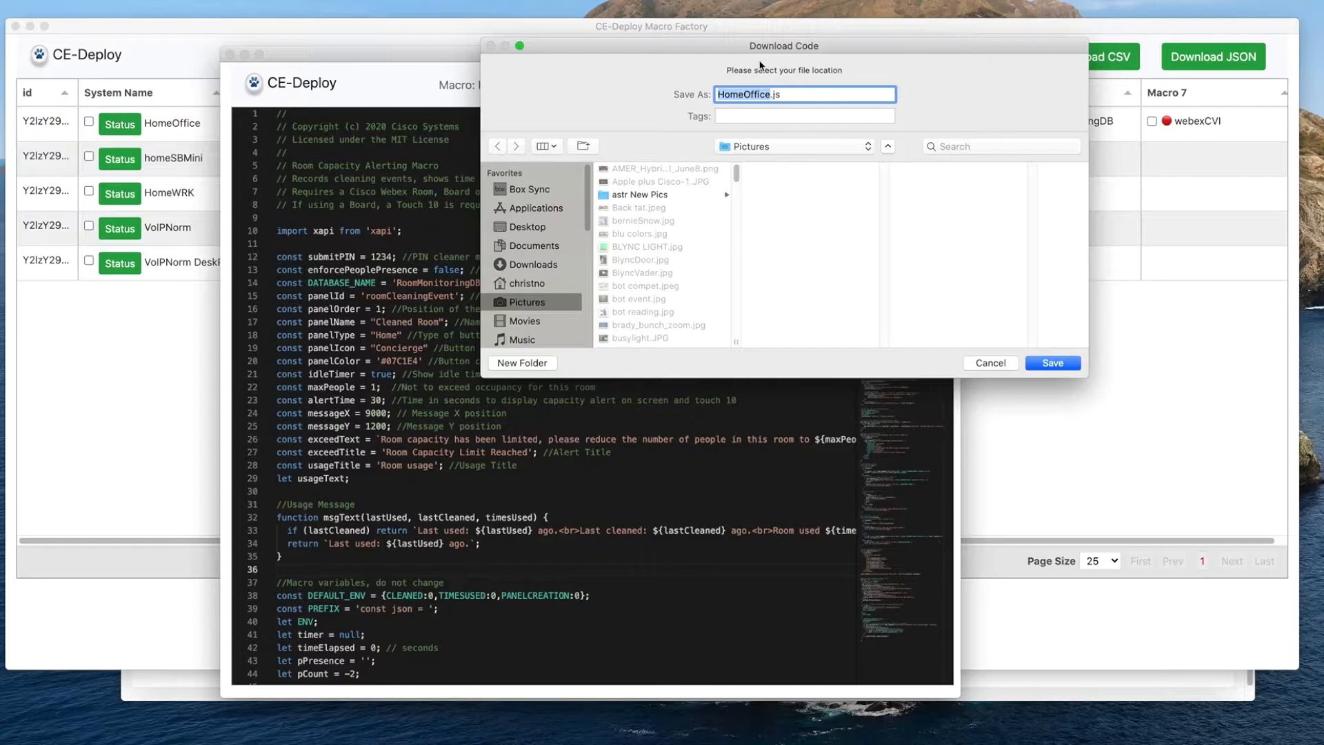
drag(736, 49, 591, 128)
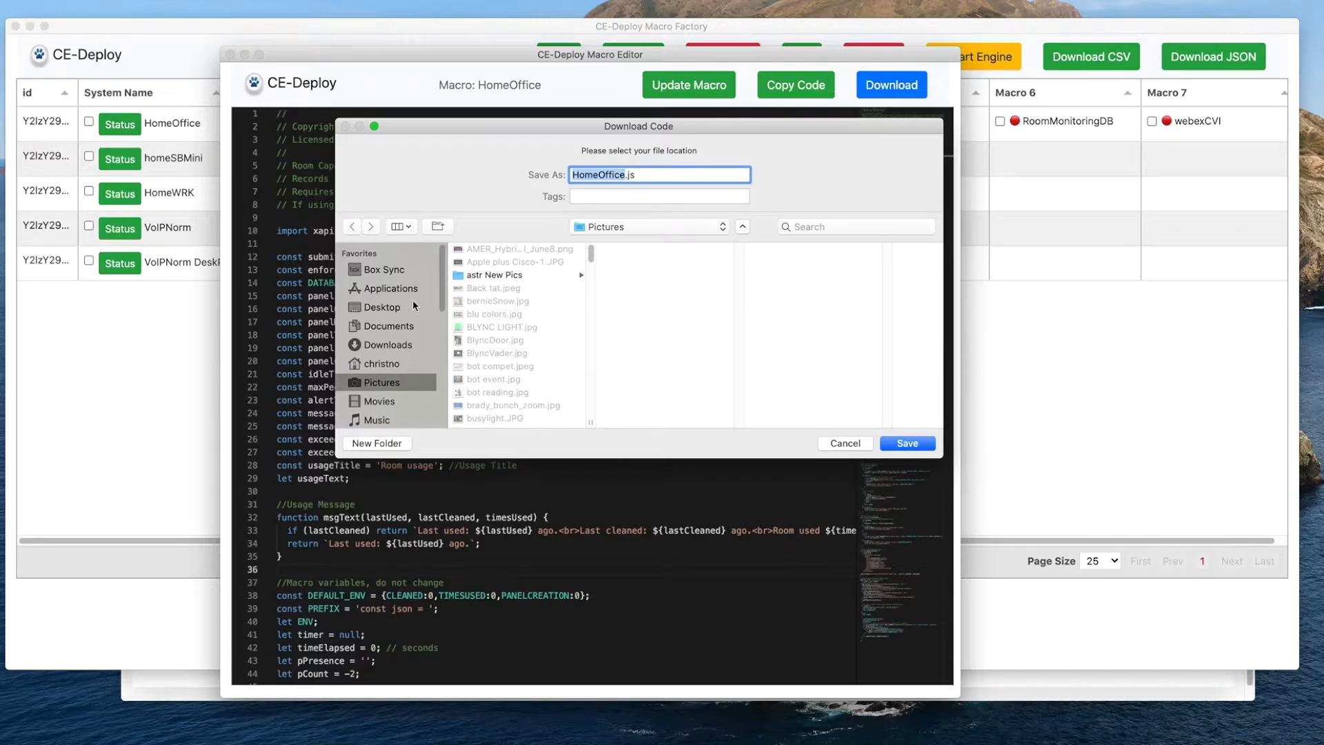
click(381, 271)
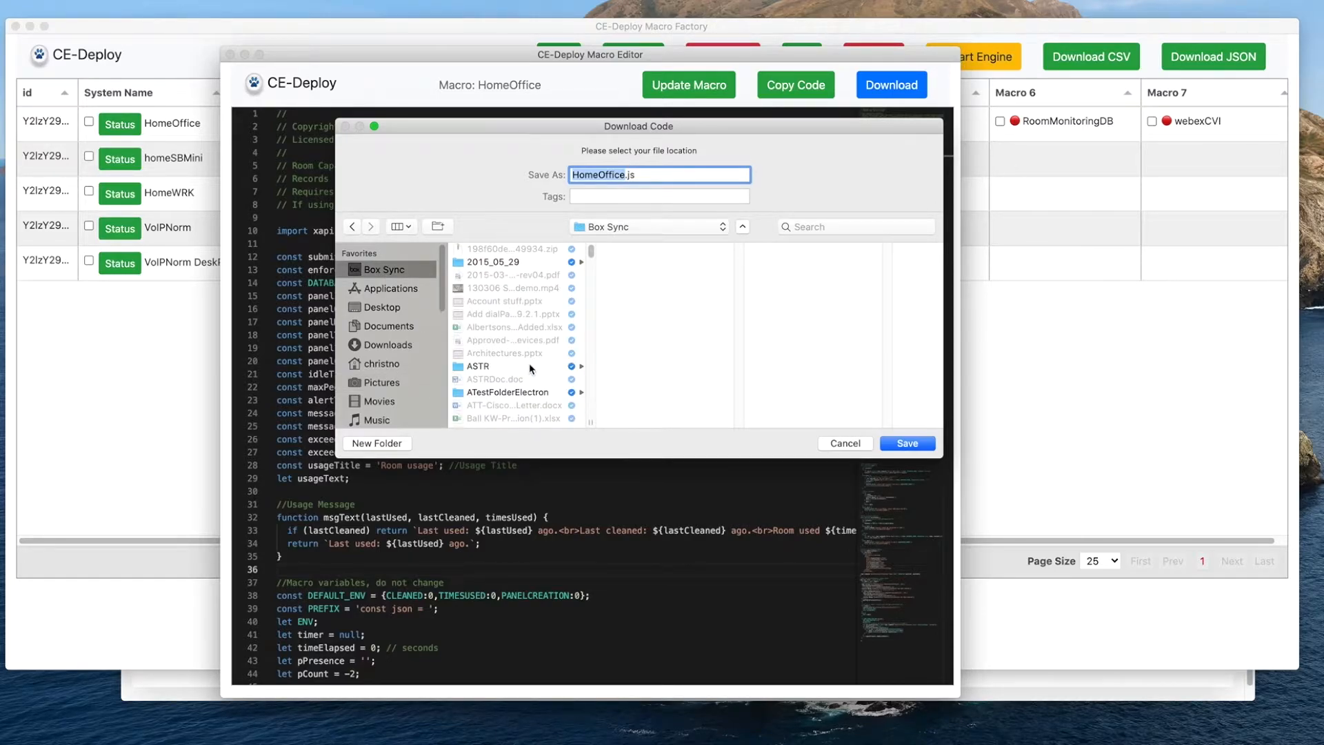
click(529, 393)
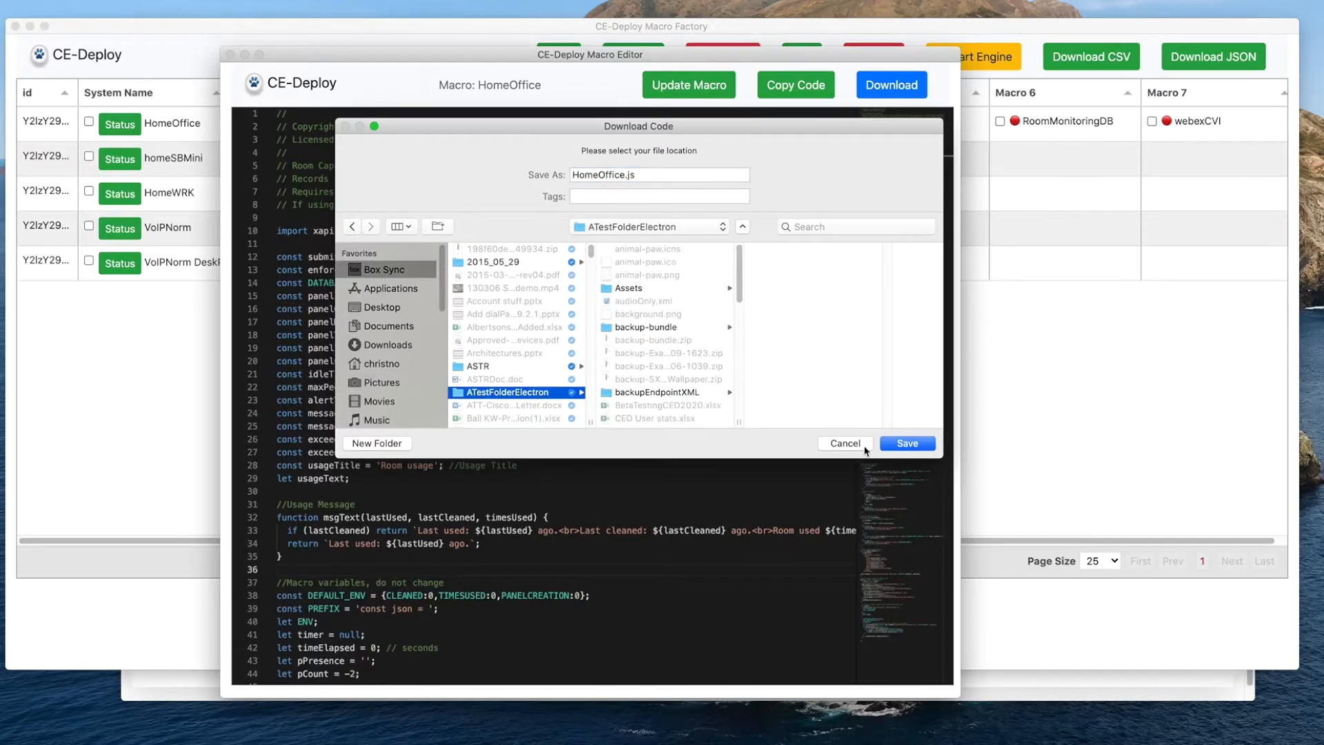
click(916, 444)
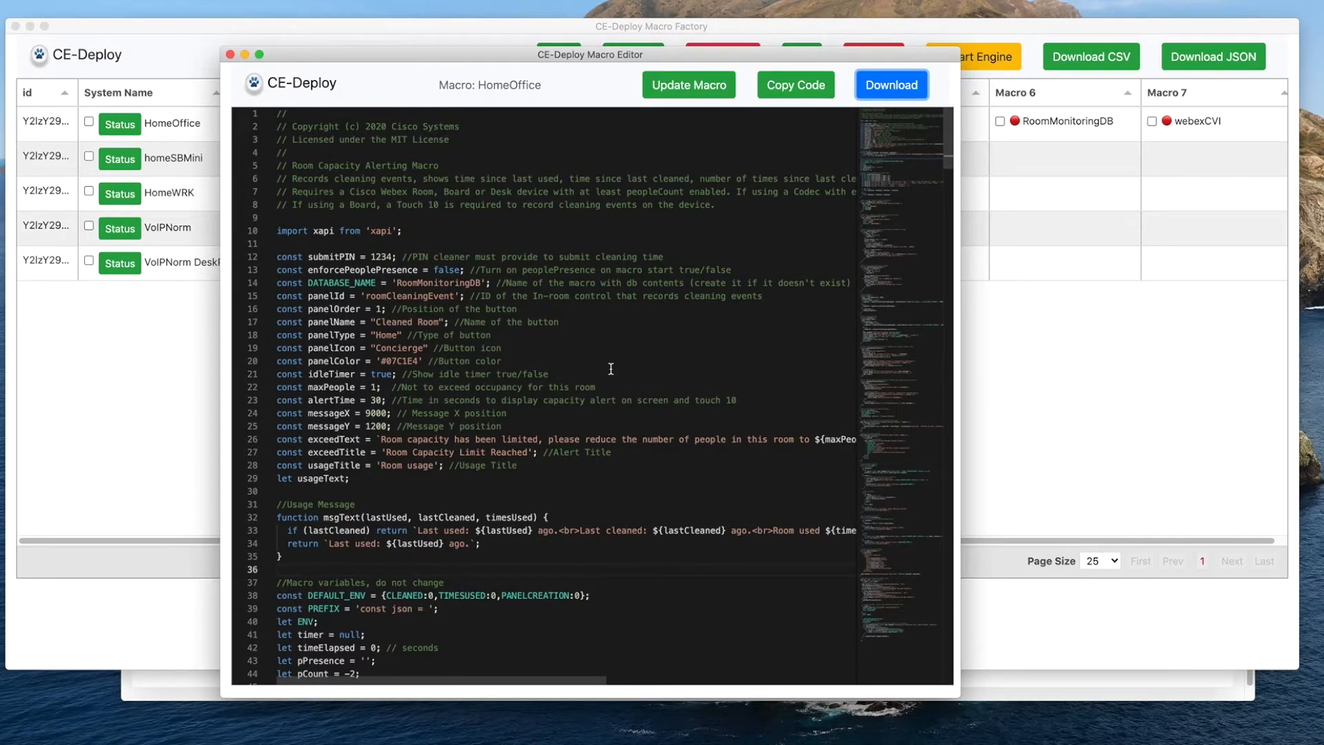
click(230, 56)
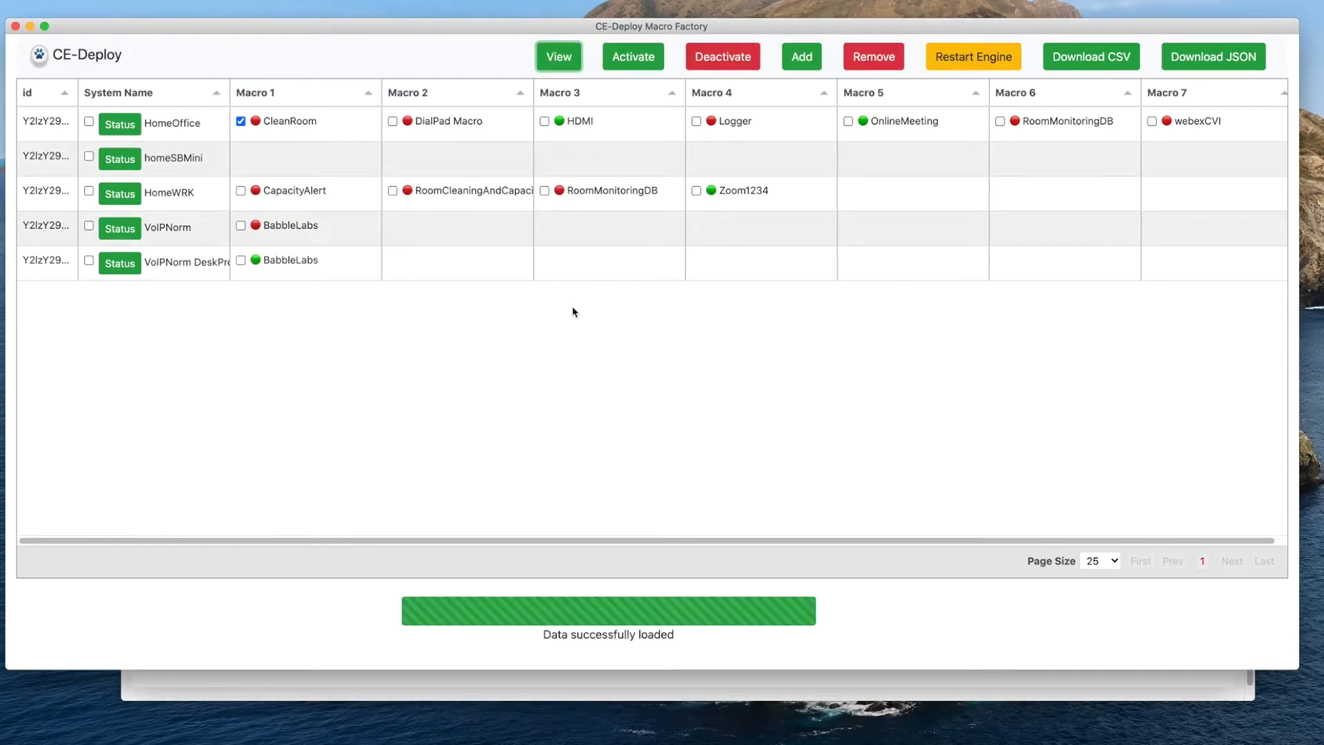
Step: Activate only the BabbleLabs macro on the VoIPNorm device, leaving CleanRoom out of the selection
click(240, 226)
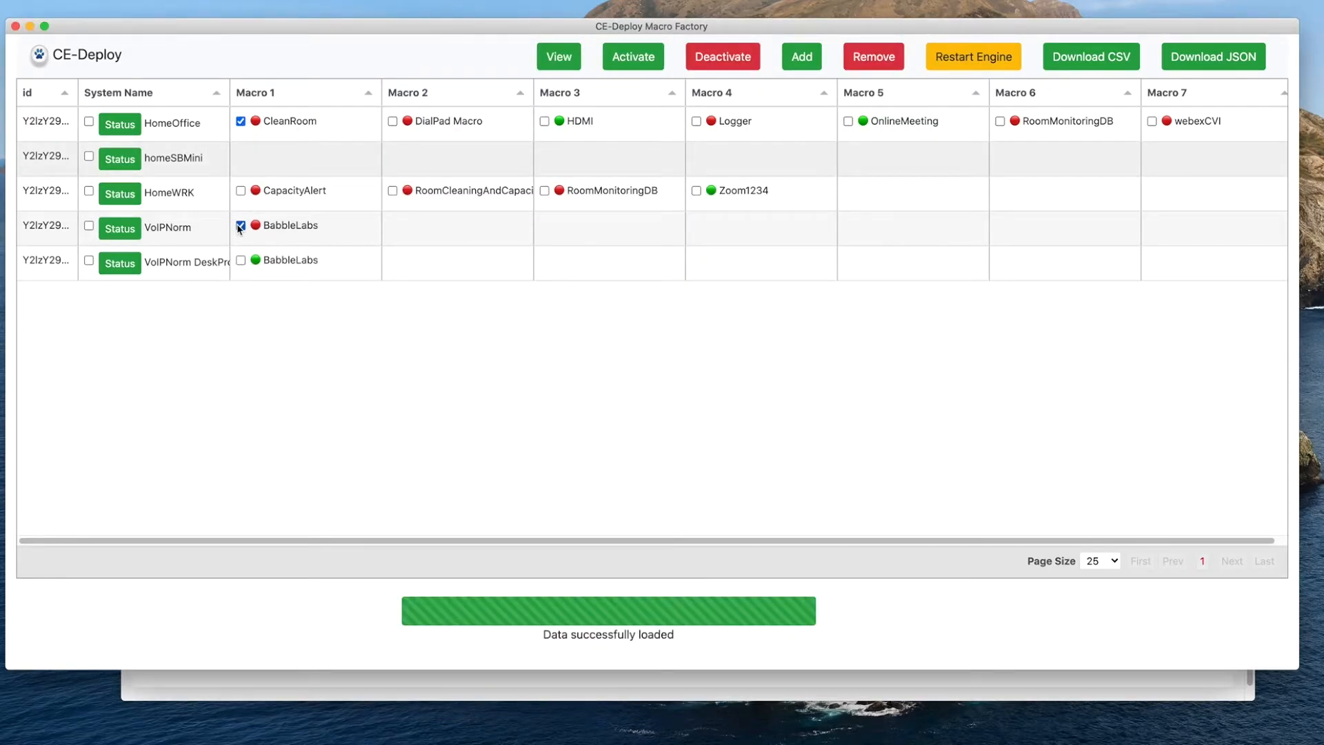
click(241, 122)
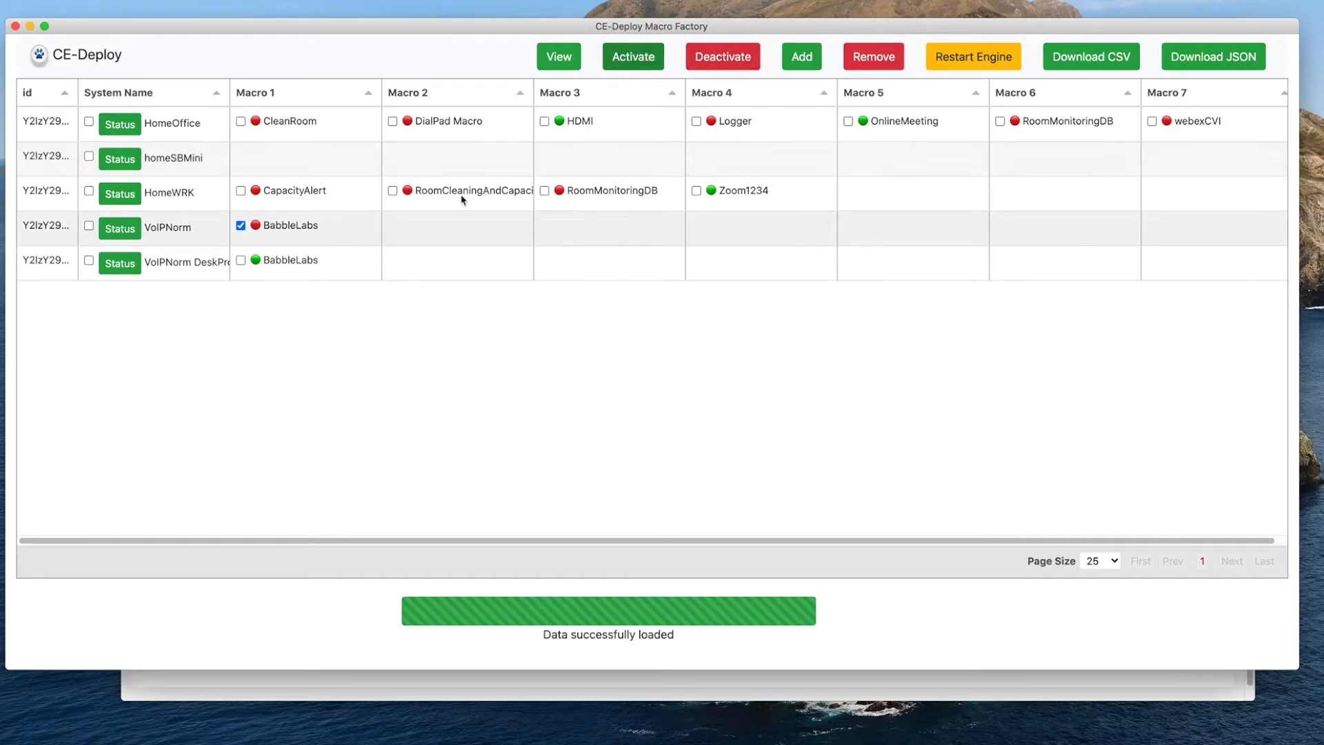
click(639, 56)
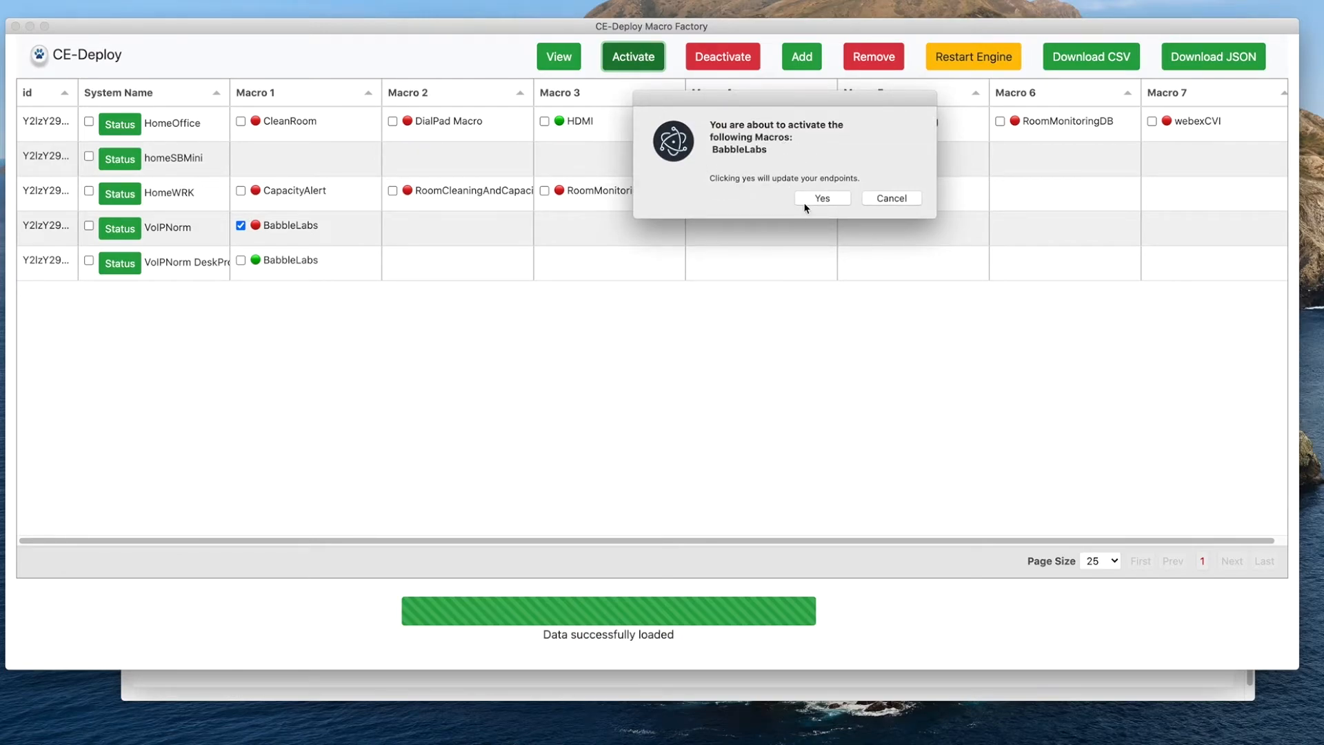
click(823, 199)
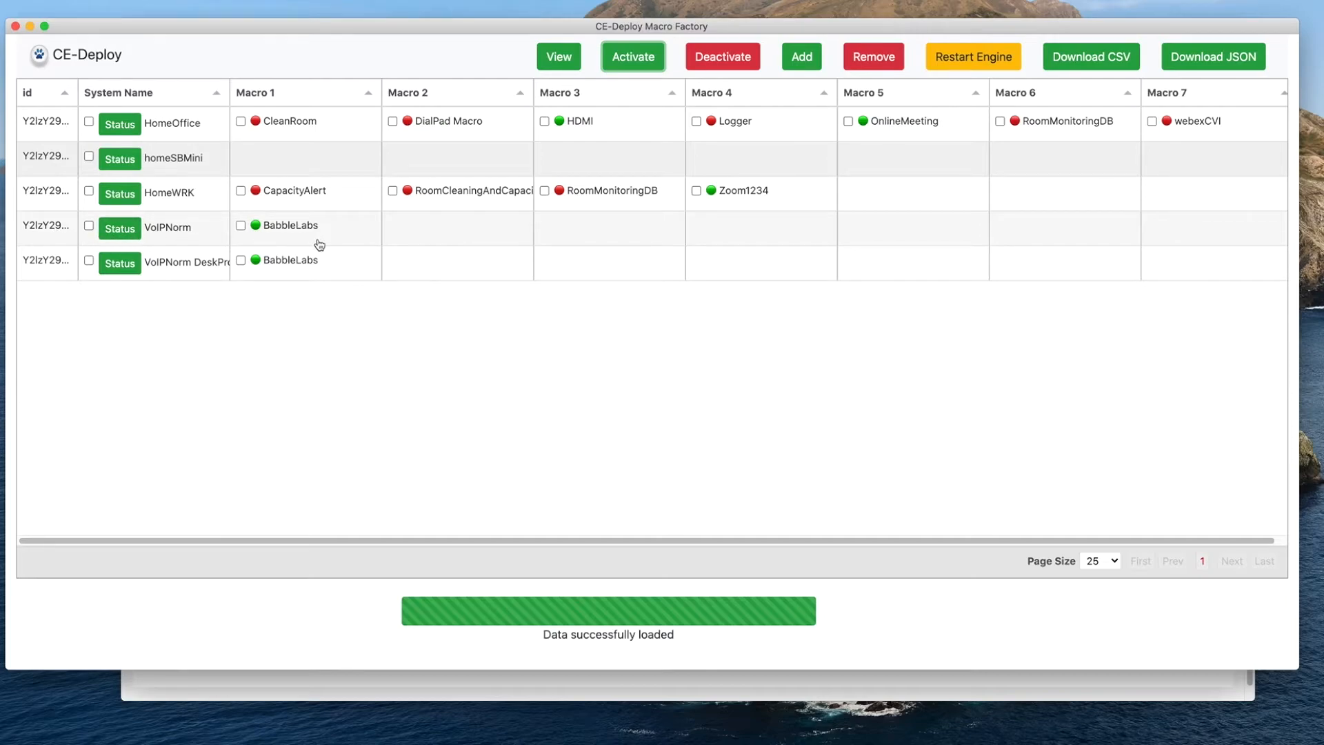
Step: Deactivate the BabbleLabs macro on the VoIPNorm device and agree to the endpoint update
click(241, 225)
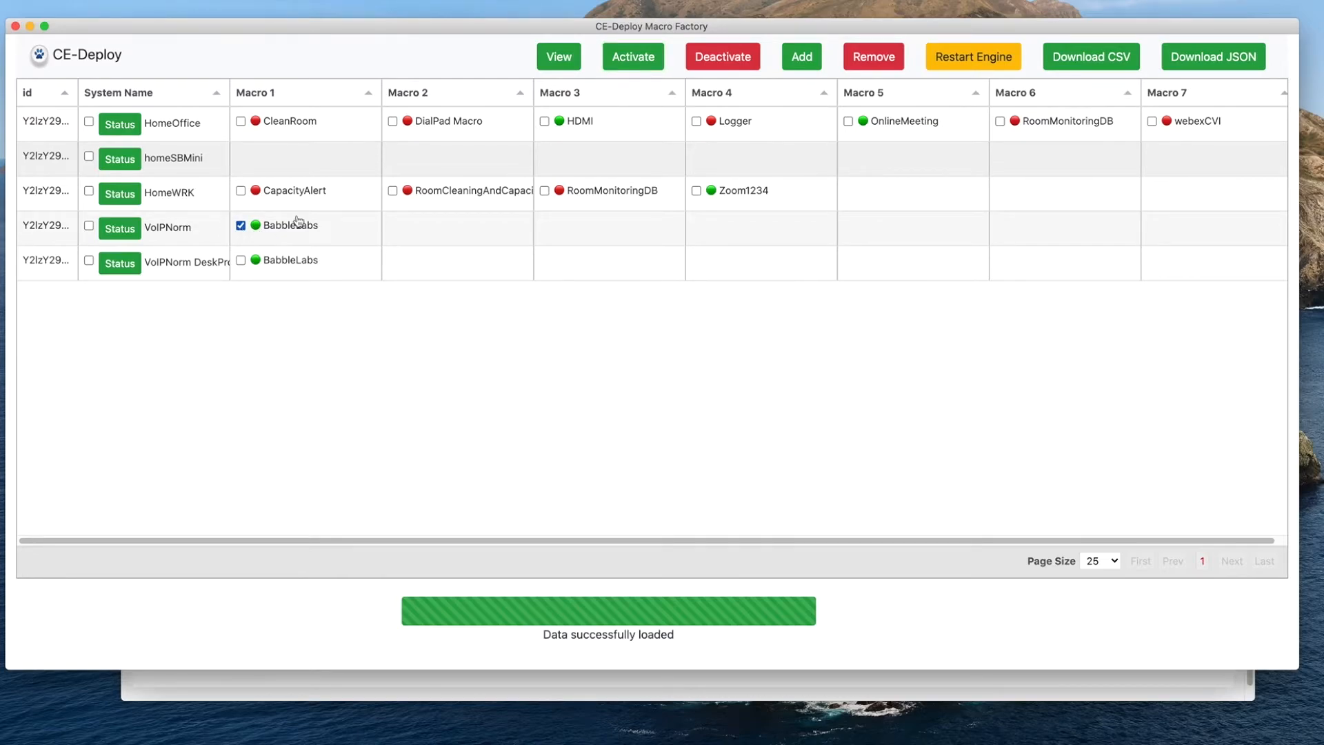
click(722, 58)
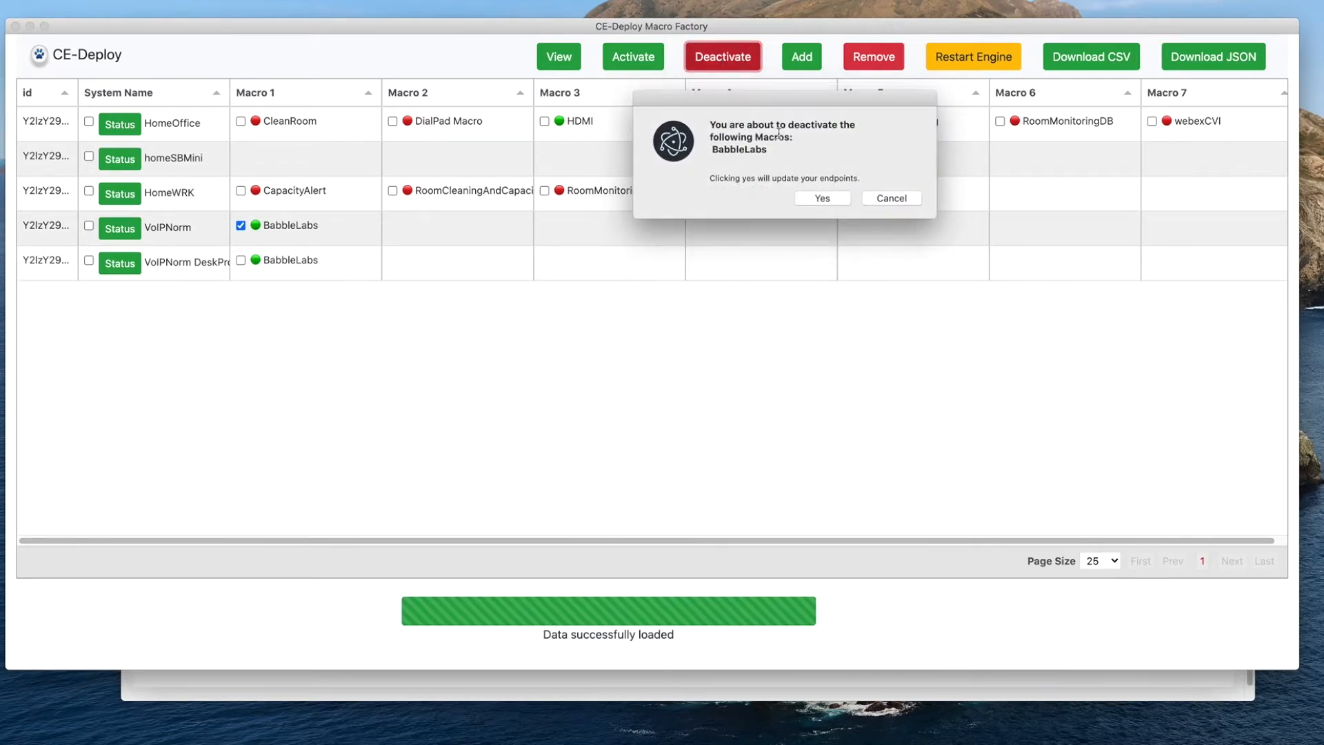
click(823, 200)
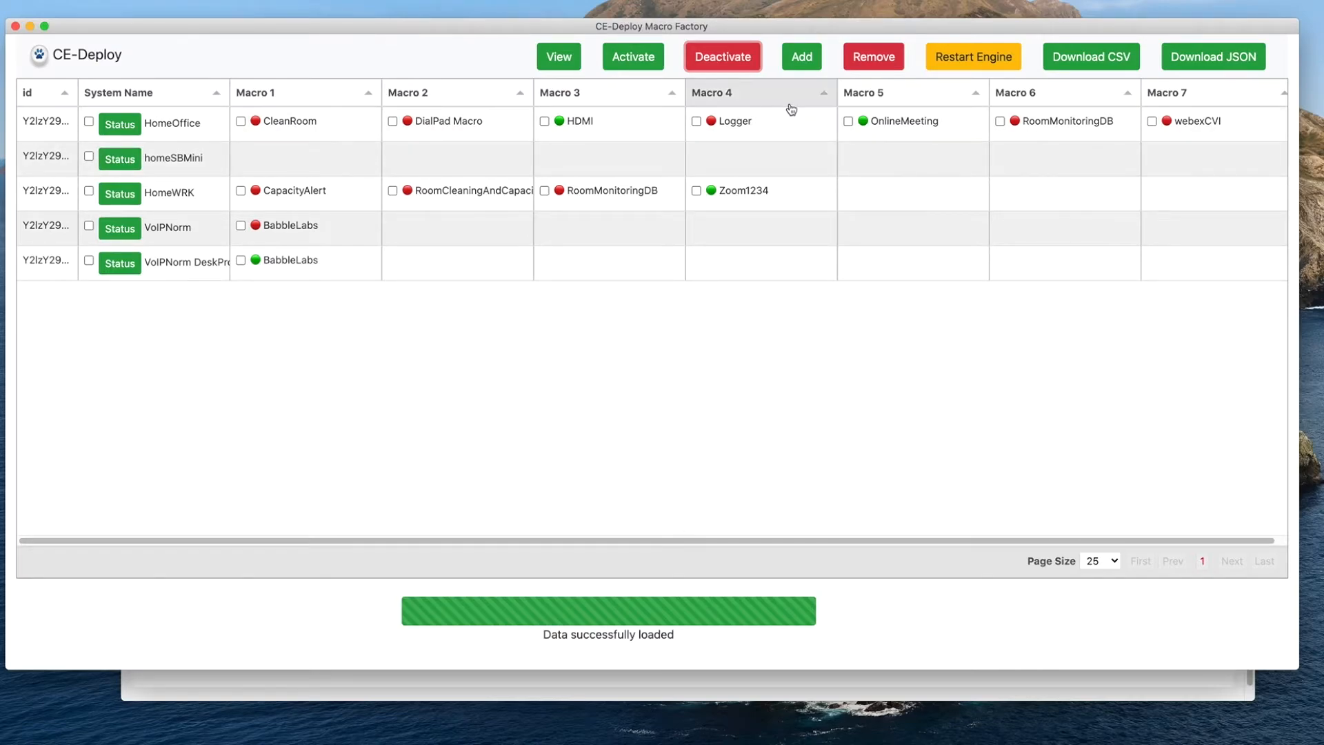
Step: Add the macro file DialPad Macro.js from the ATestFolderElectron folder to the homeSBMini device
click(89, 157)
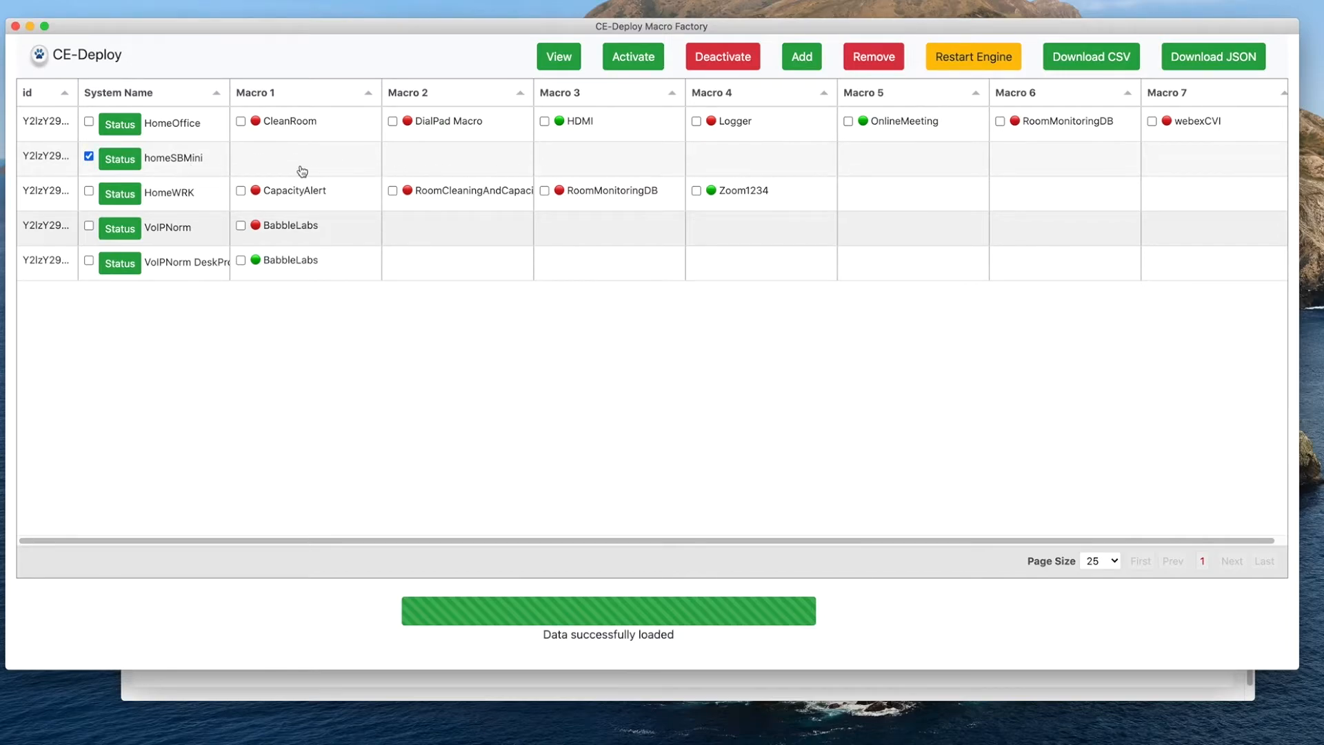
click(803, 60)
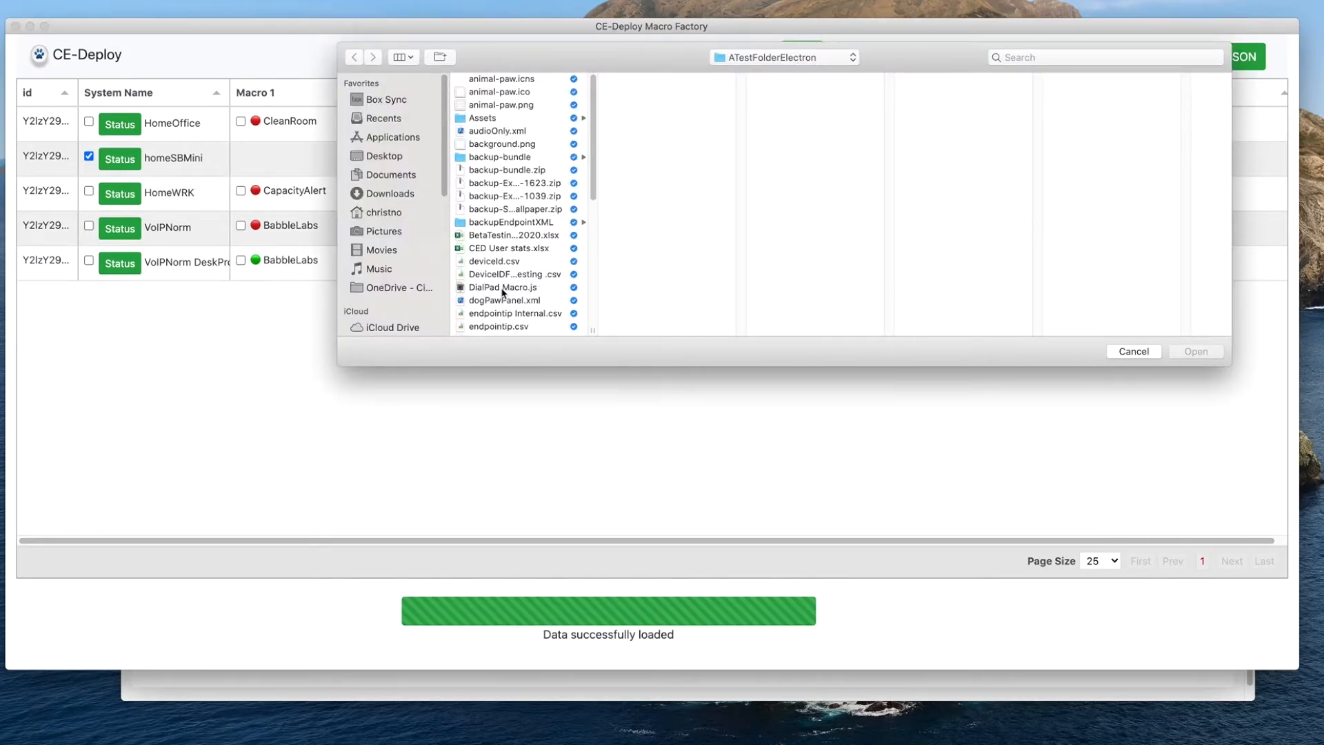
click(503, 288)
click(1207, 352)
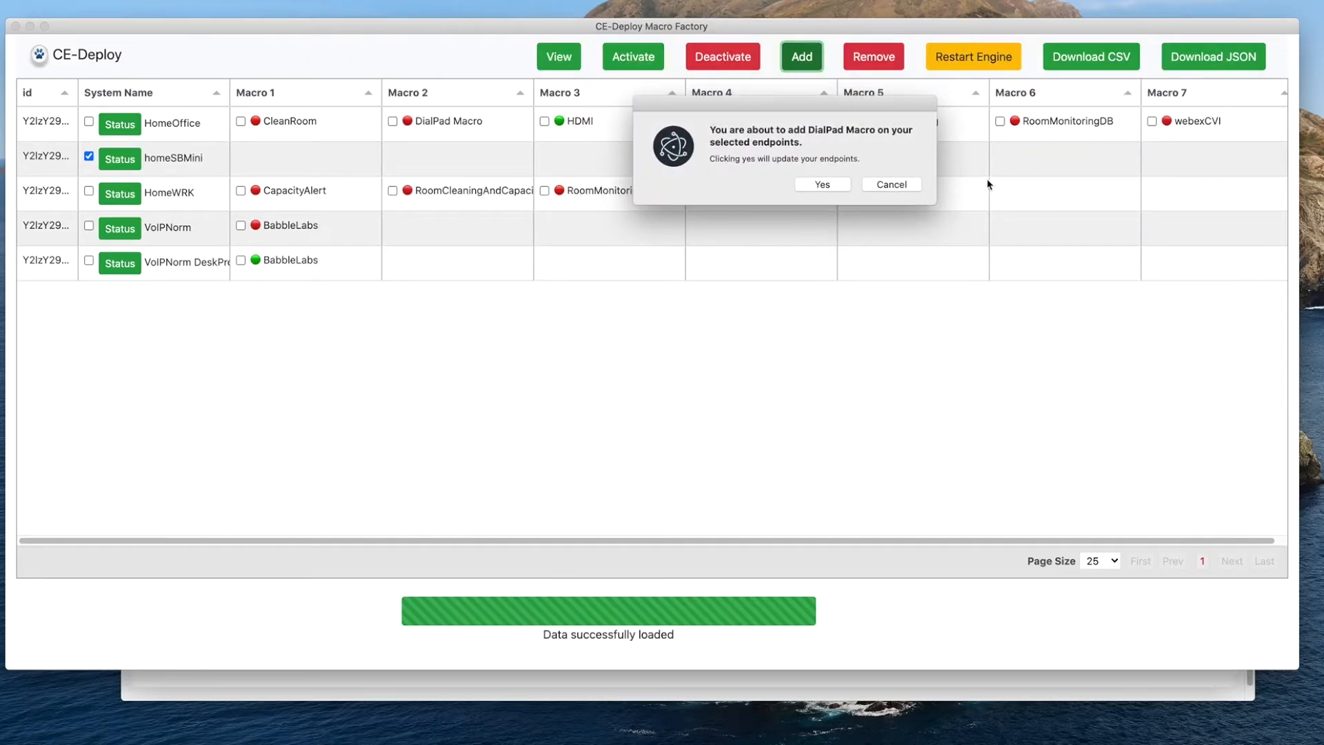
click(832, 188)
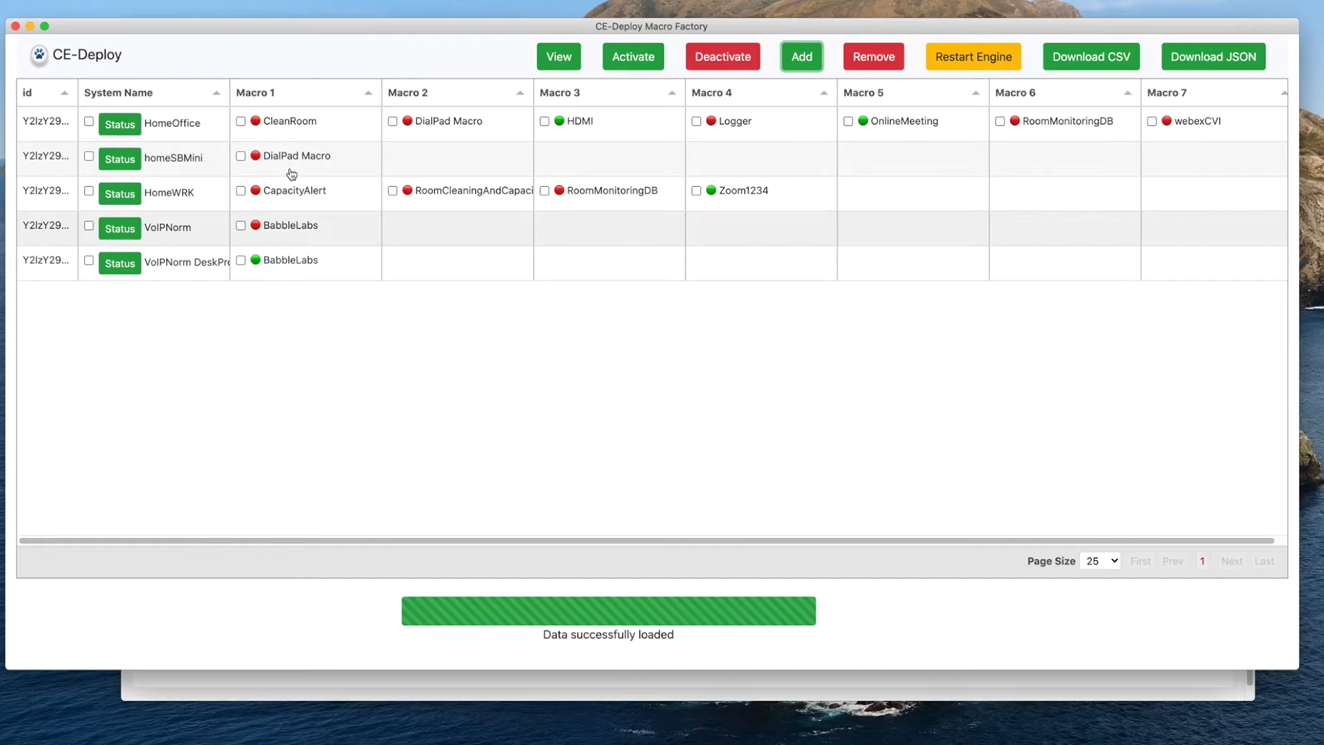
Step: Restart the macro engine on the homeSBMini device
click(241, 157)
click(240, 157)
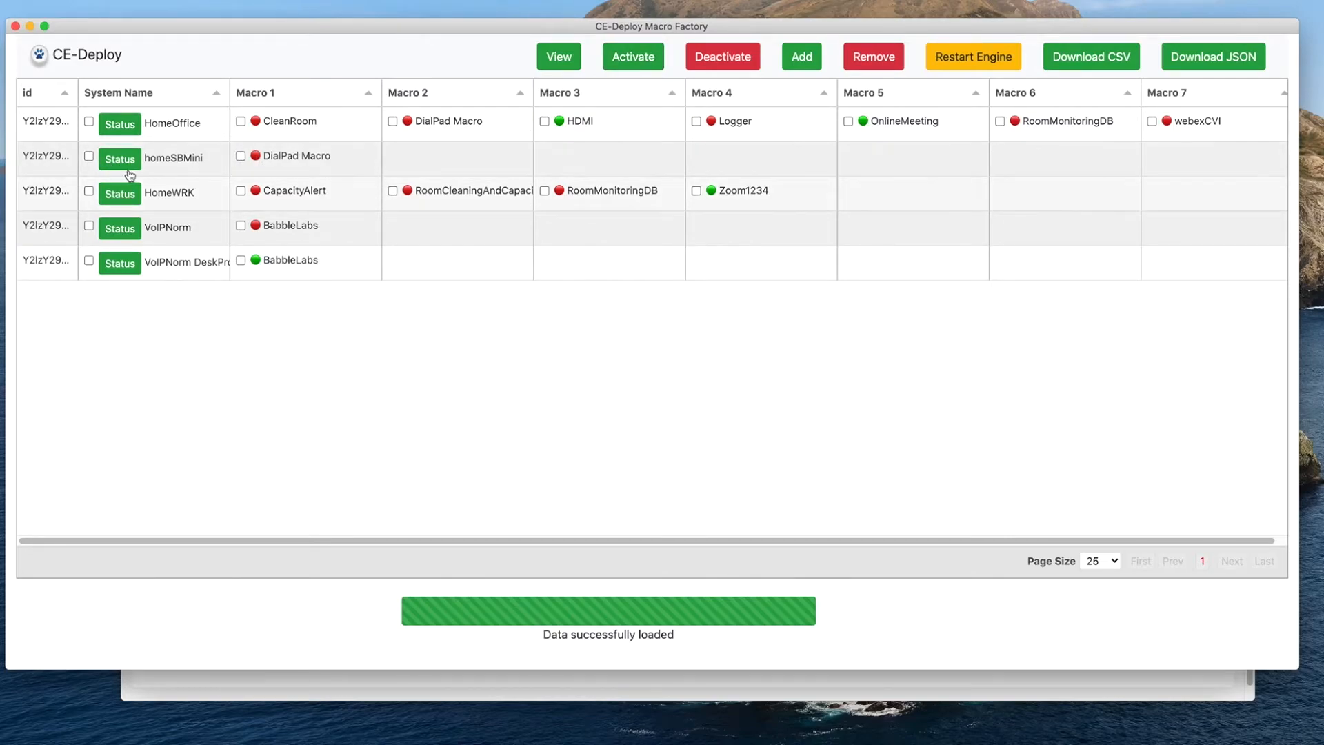
click(89, 156)
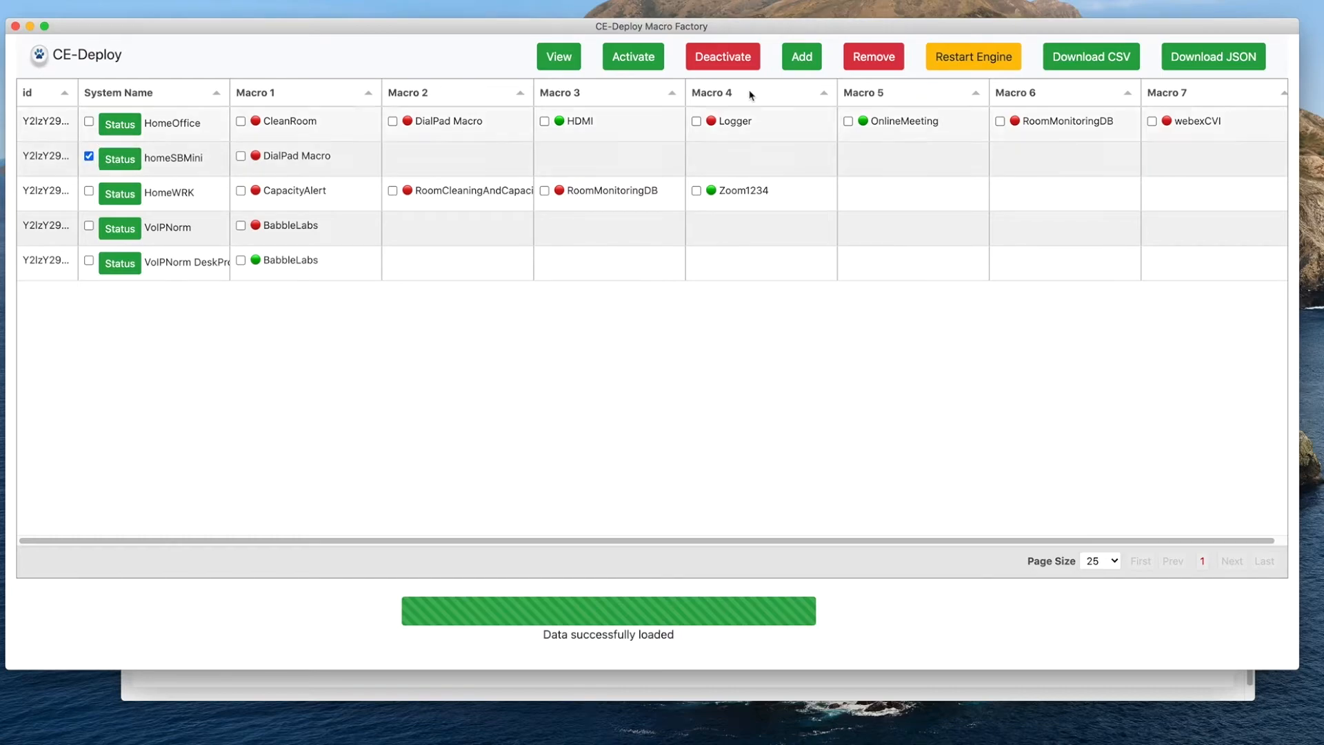
click(971, 62)
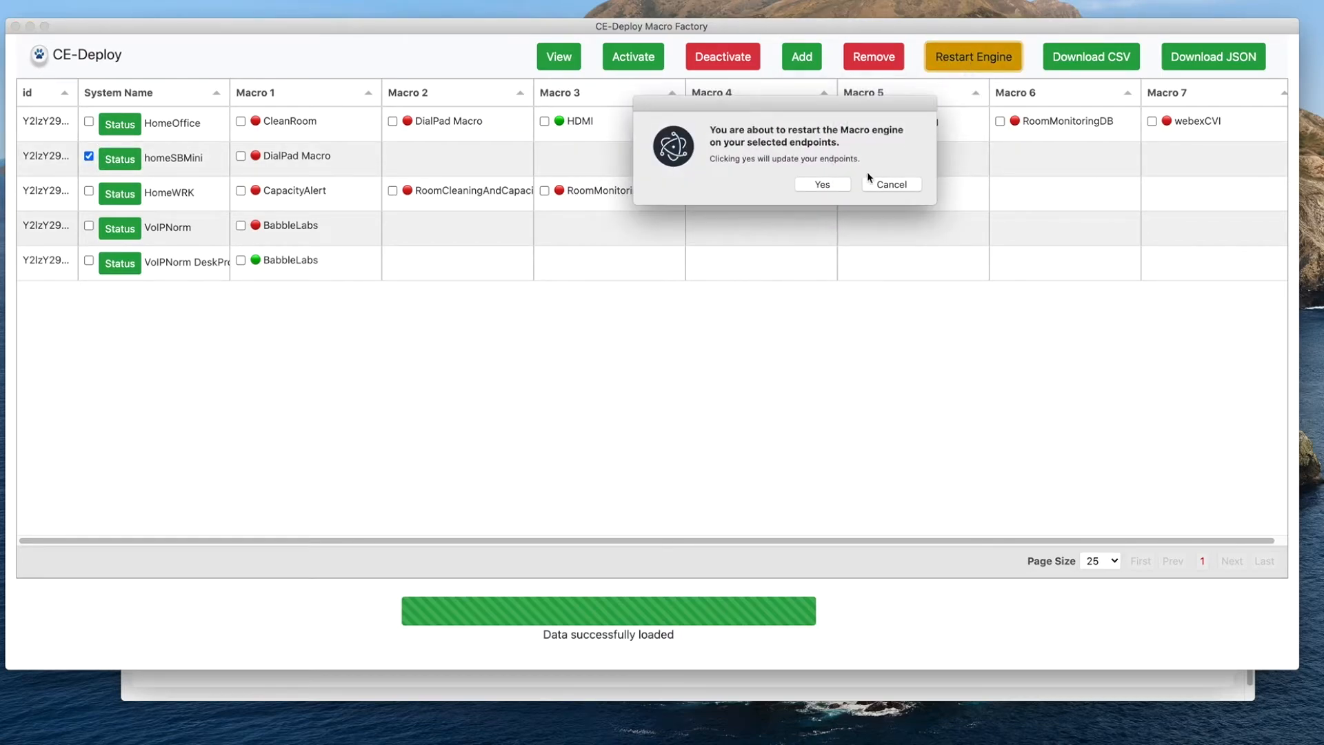
click(815, 190)
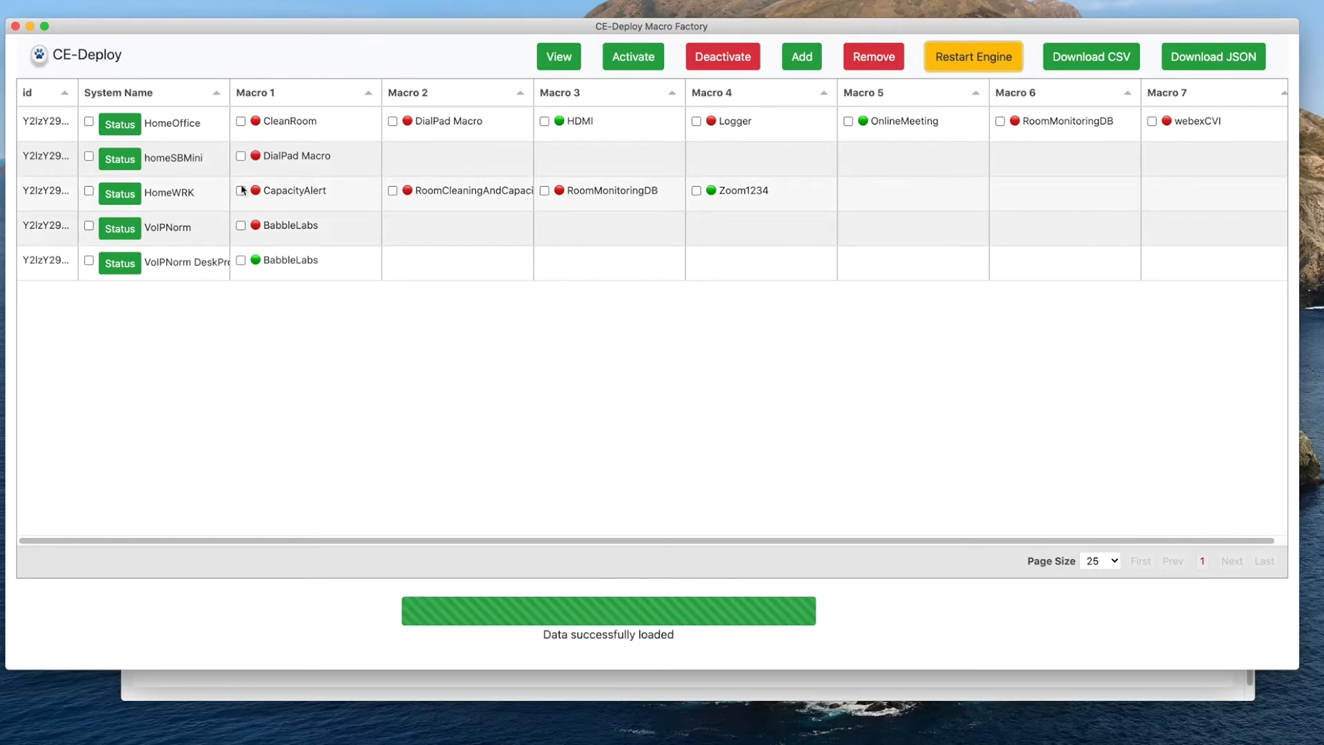
Step: Review homeSBMini's macro engine status and its logs down to the newest entries with the page size set to All, then close them
click(127, 160)
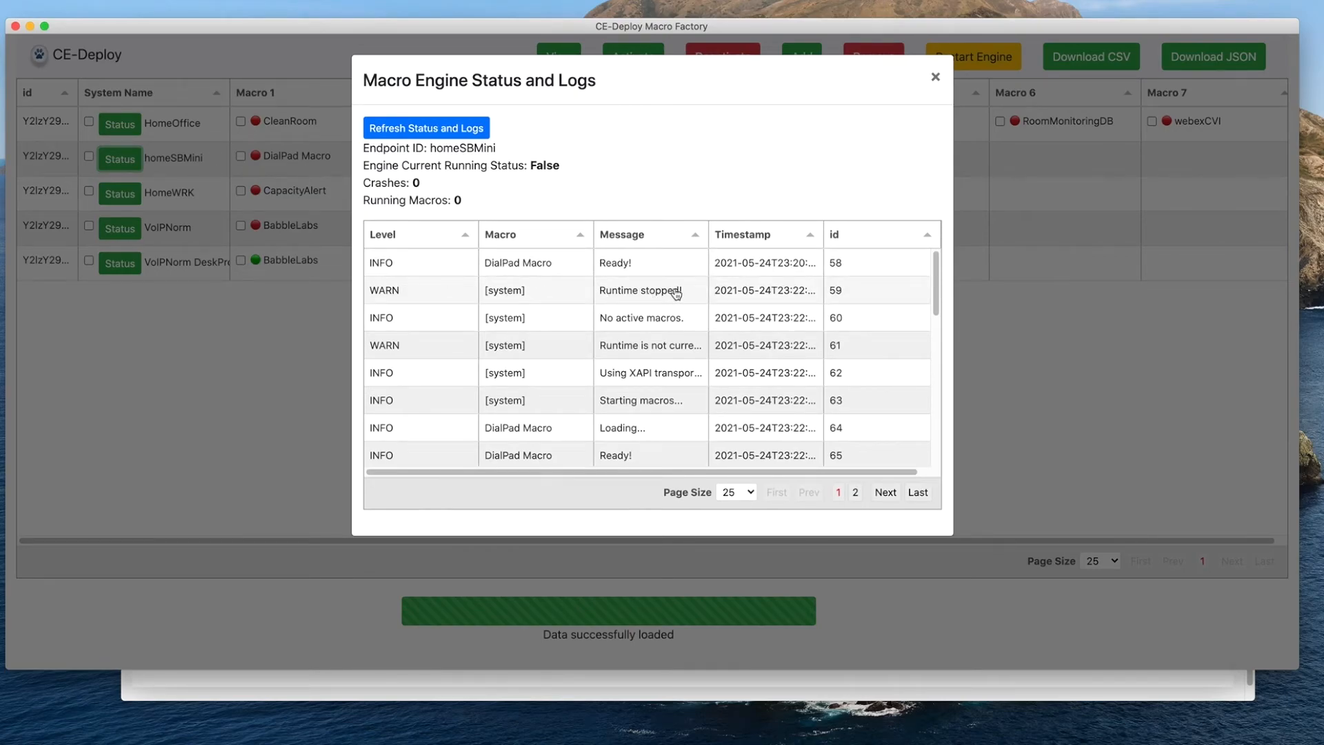
drag(939, 296, 934, 449)
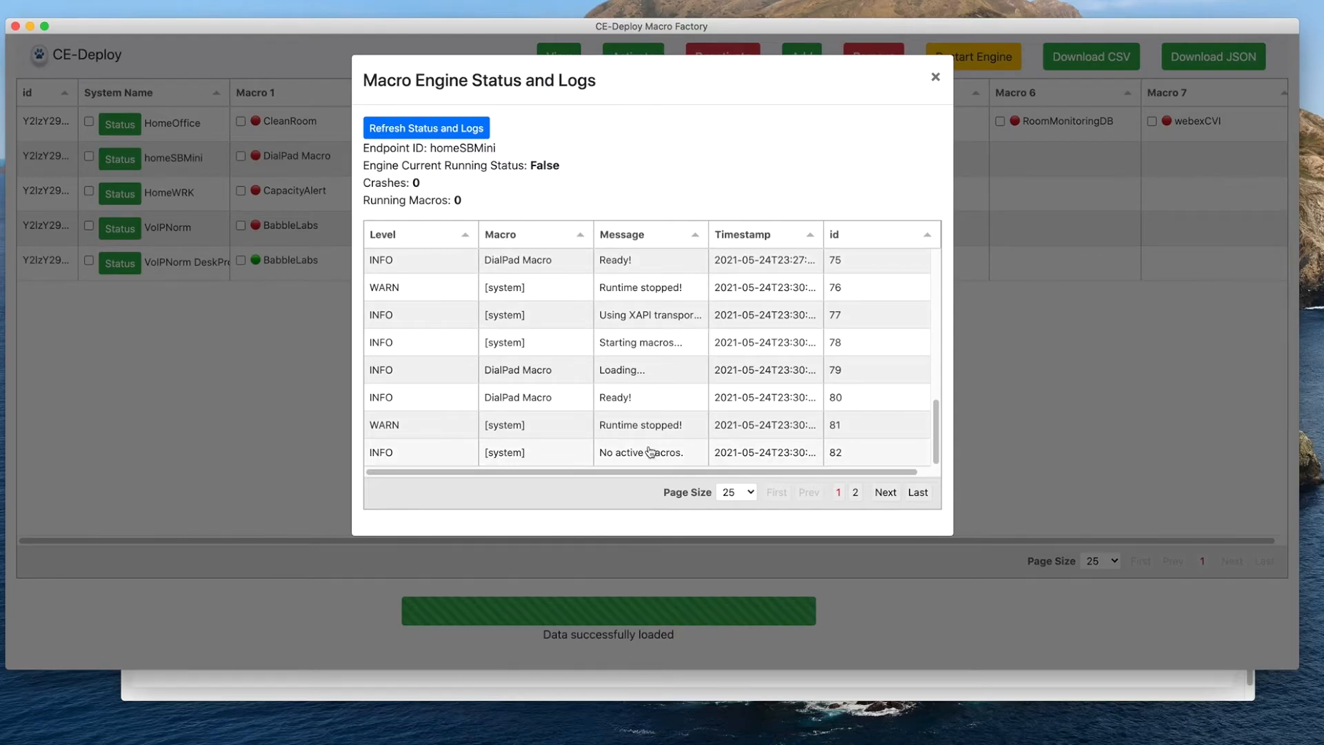
click(751, 493)
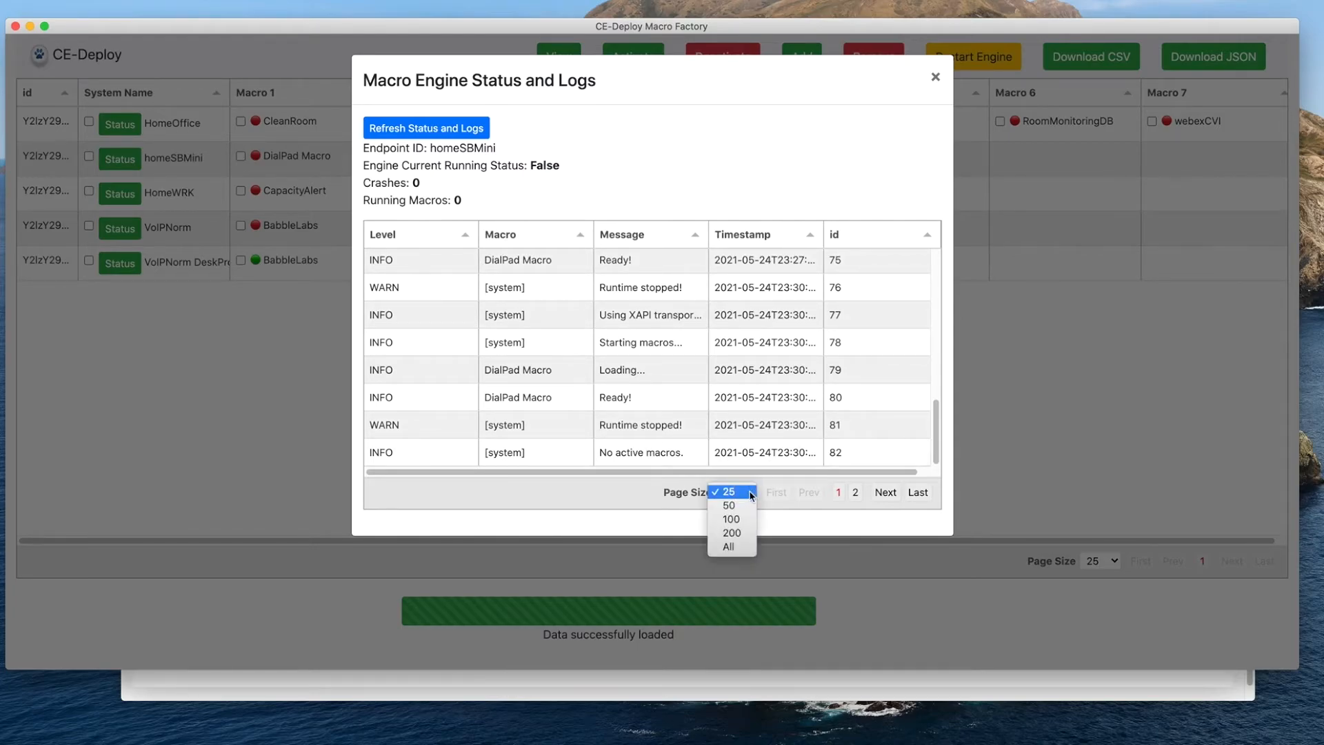
click(746, 547)
click(938, 265)
drag(938, 265, 930, 472)
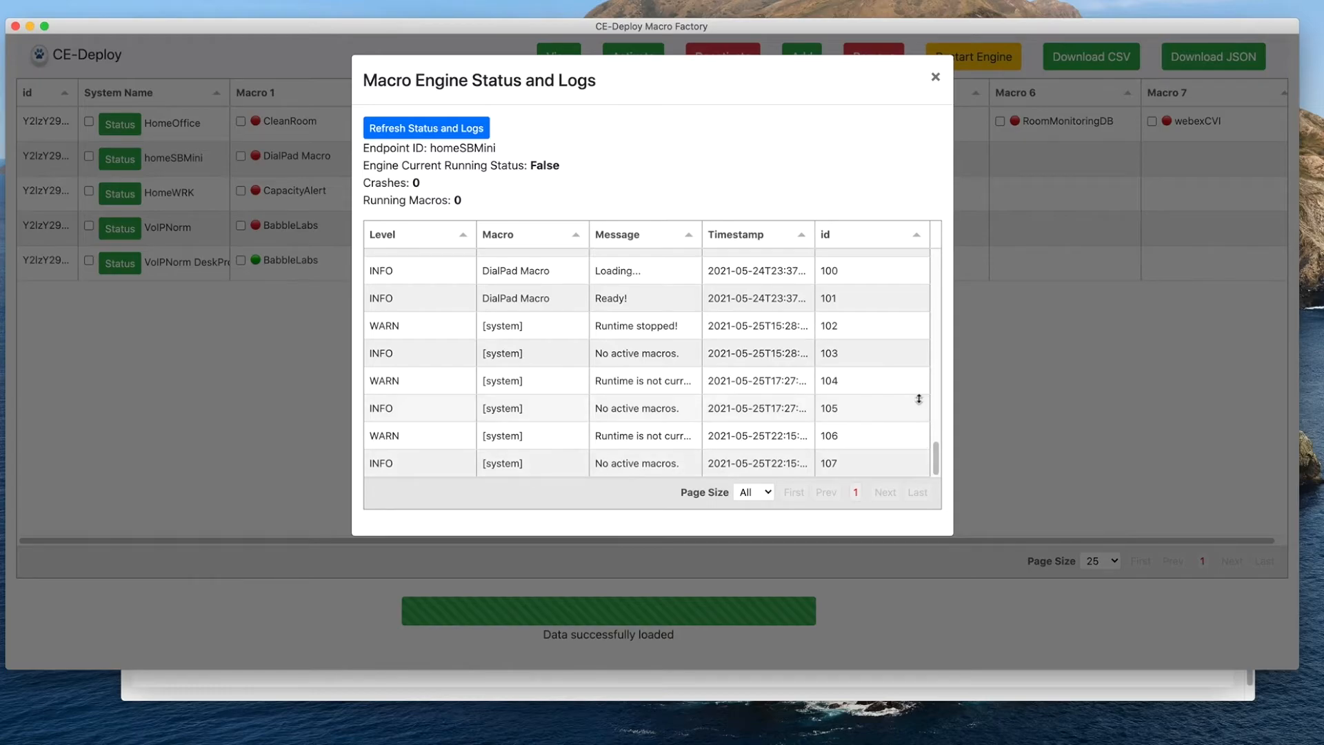
click(935, 76)
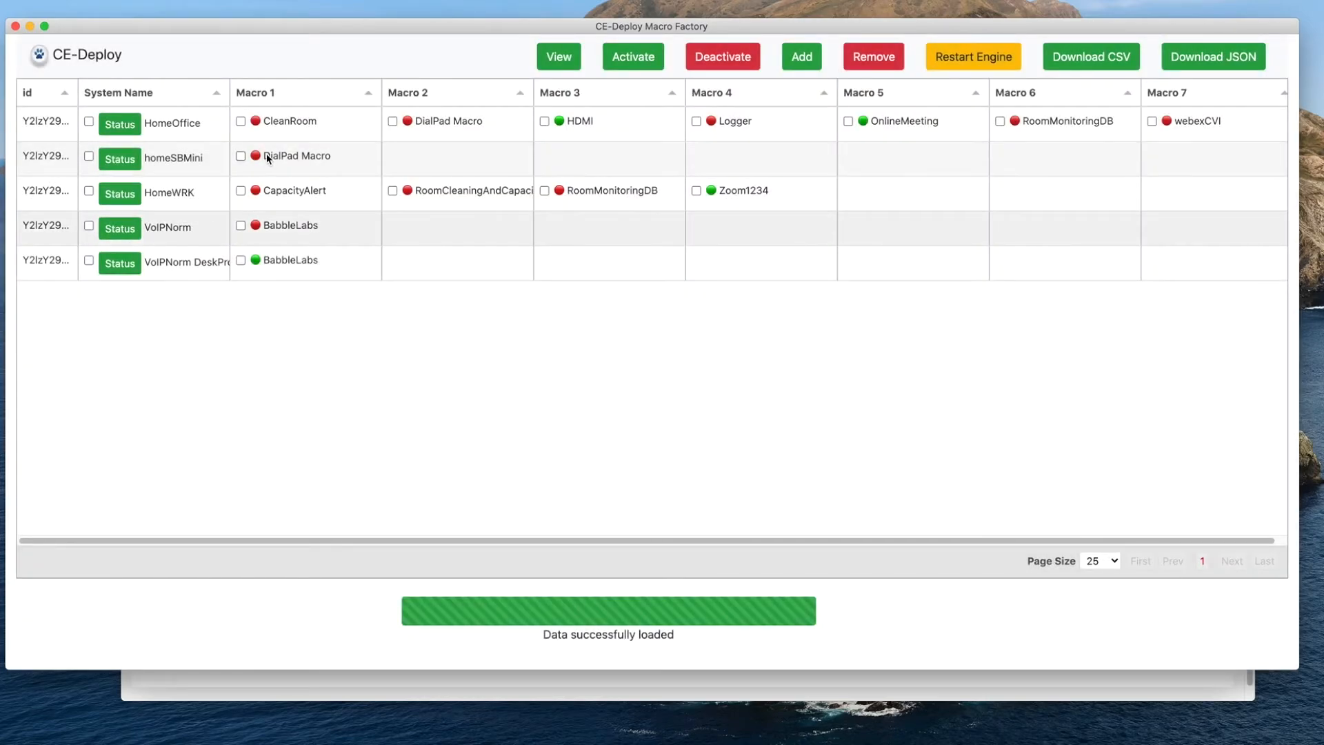
Step: Activate the DialPad Macro on the homeSBMini device and agree to the endpoint update
click(241, 156)
click(627, 63)
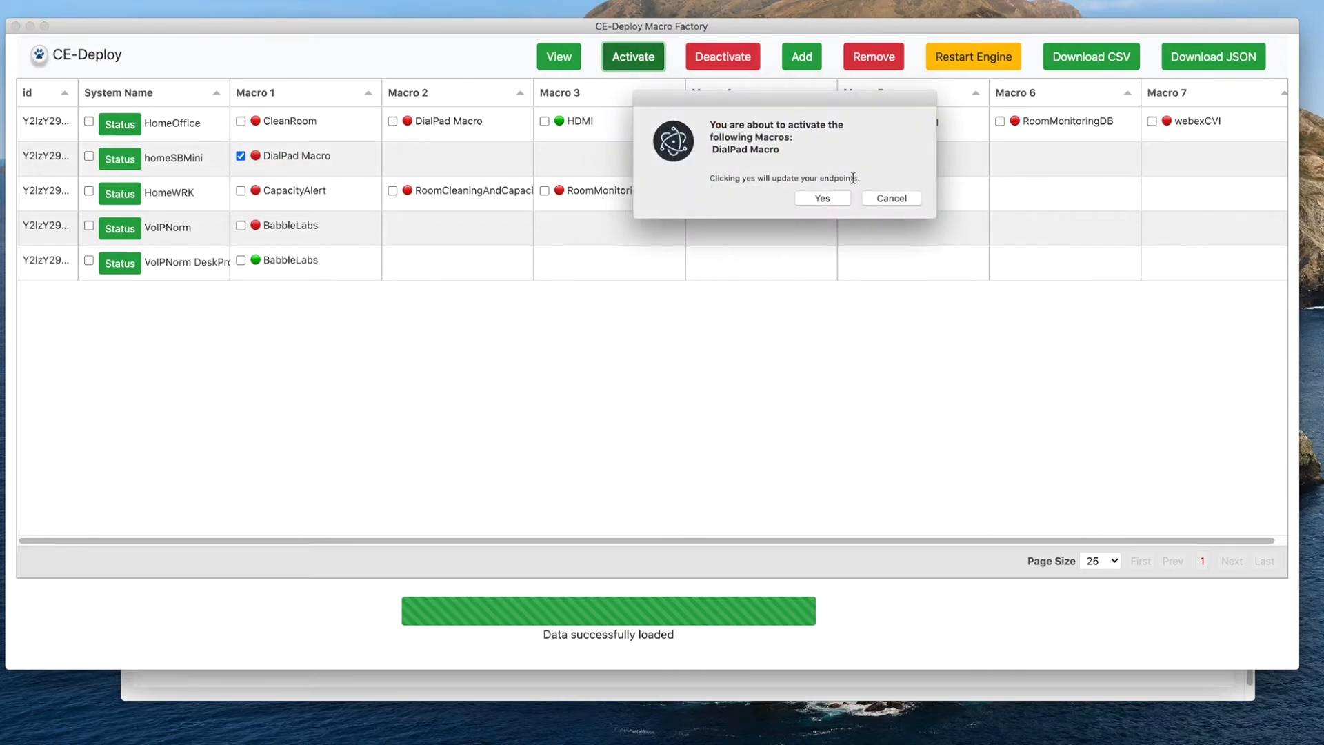
click(835, 200)
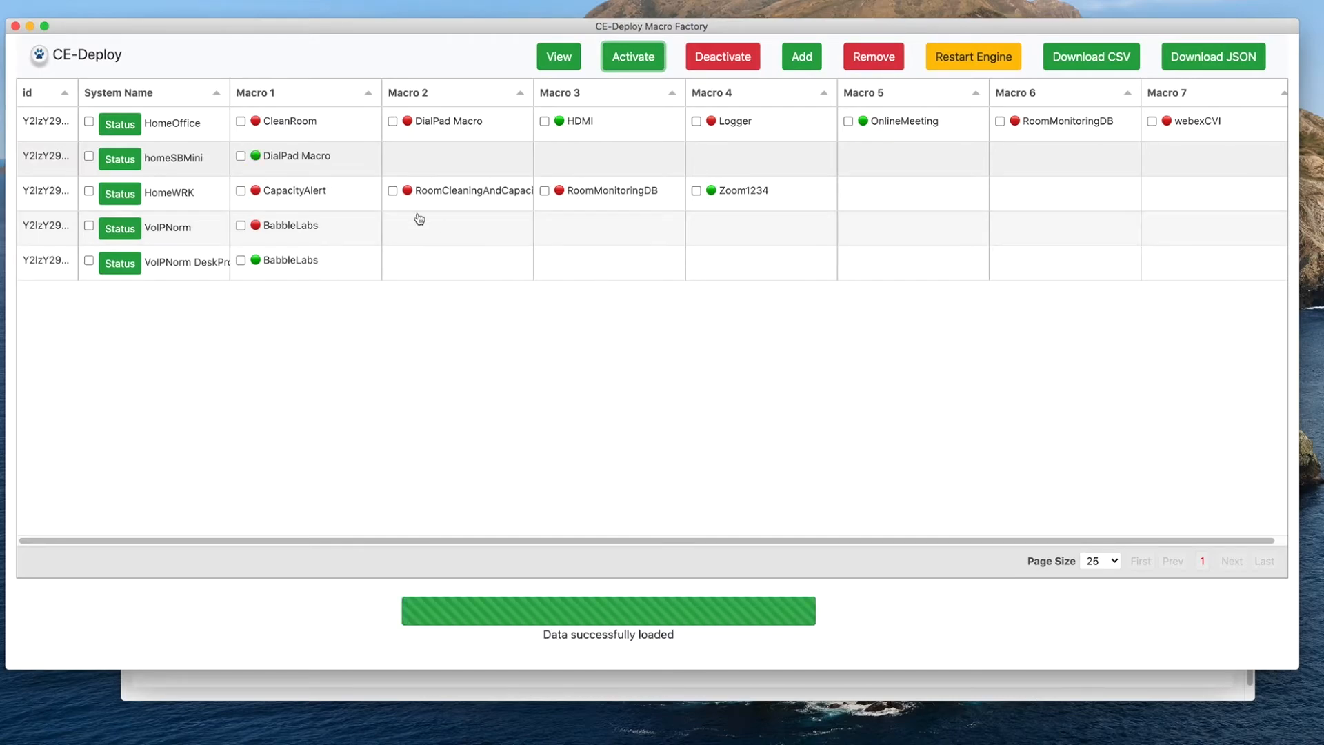
Step: Check homeSBMini's engine status and newest log entries again after the DialPad Macro activation, showing all entries on one page
click(118, 160)
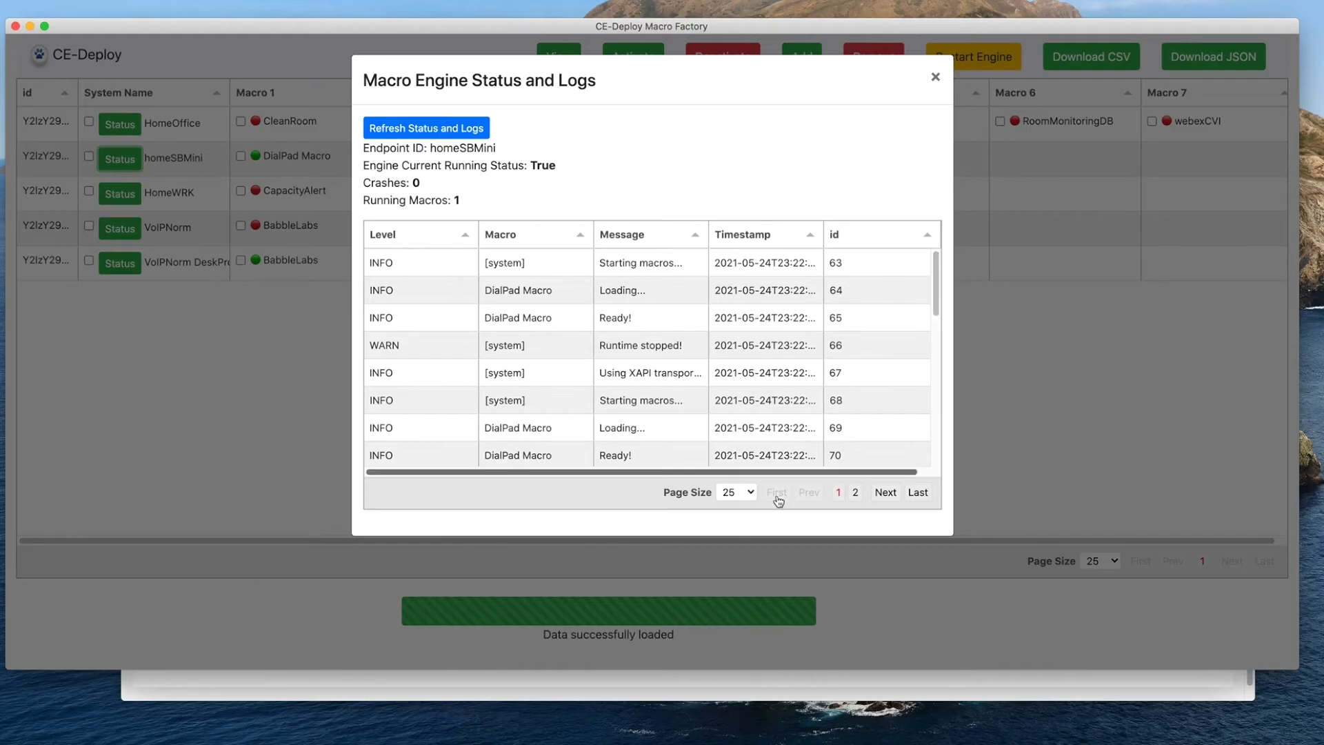
click(750, 493)
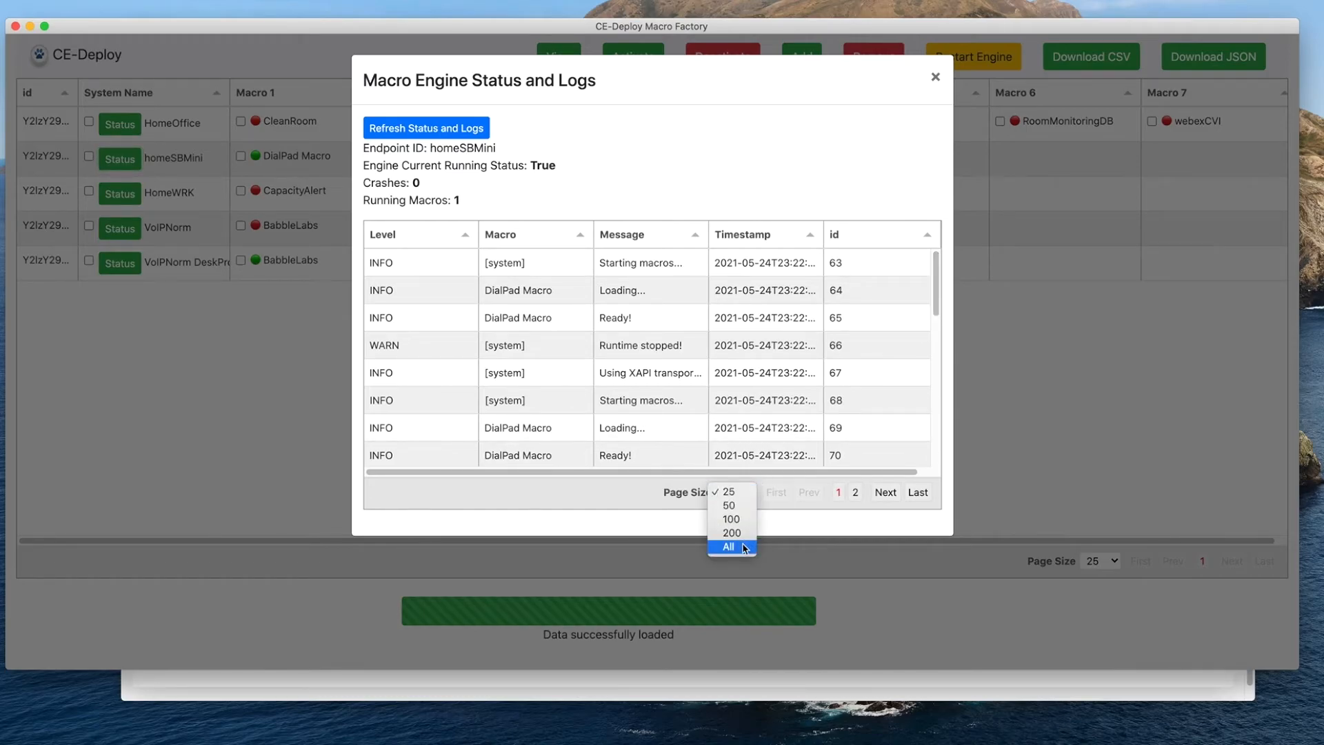
click(745, 547)
drag(935, 262, 934, 455)
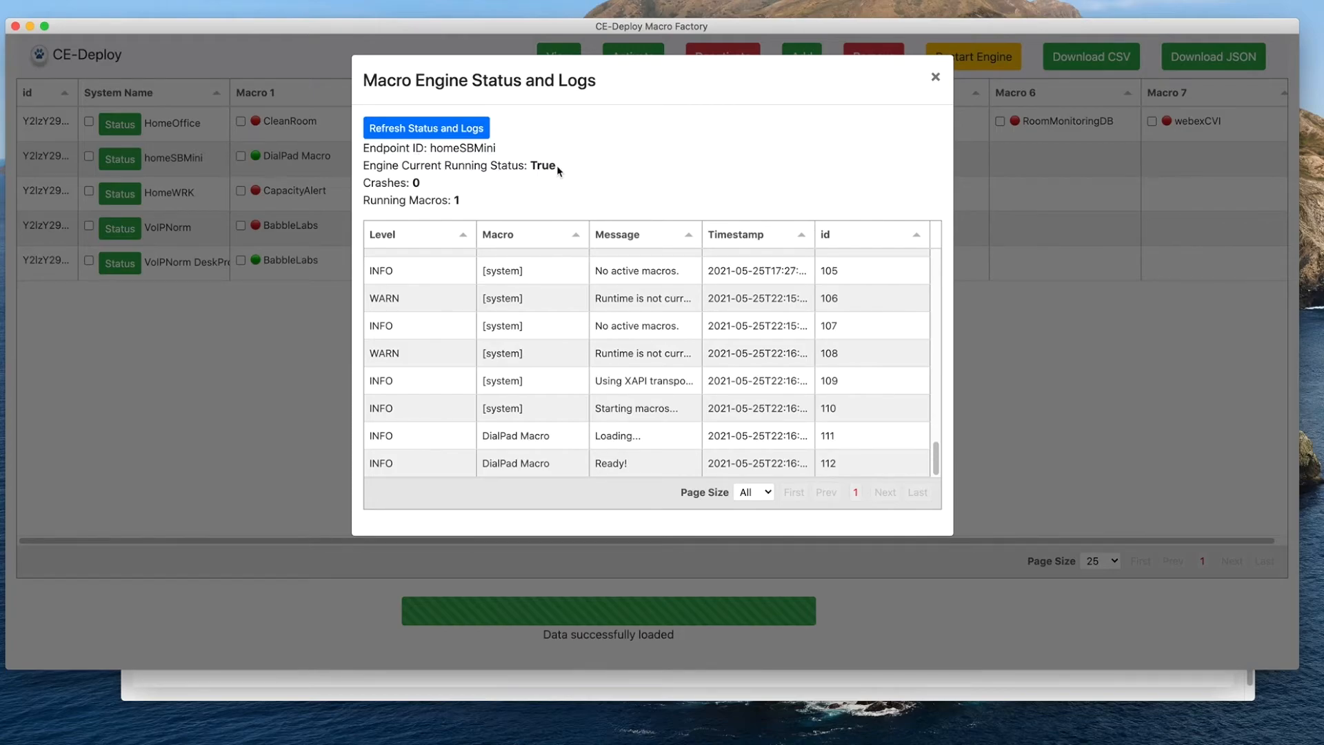
click(939, 79)
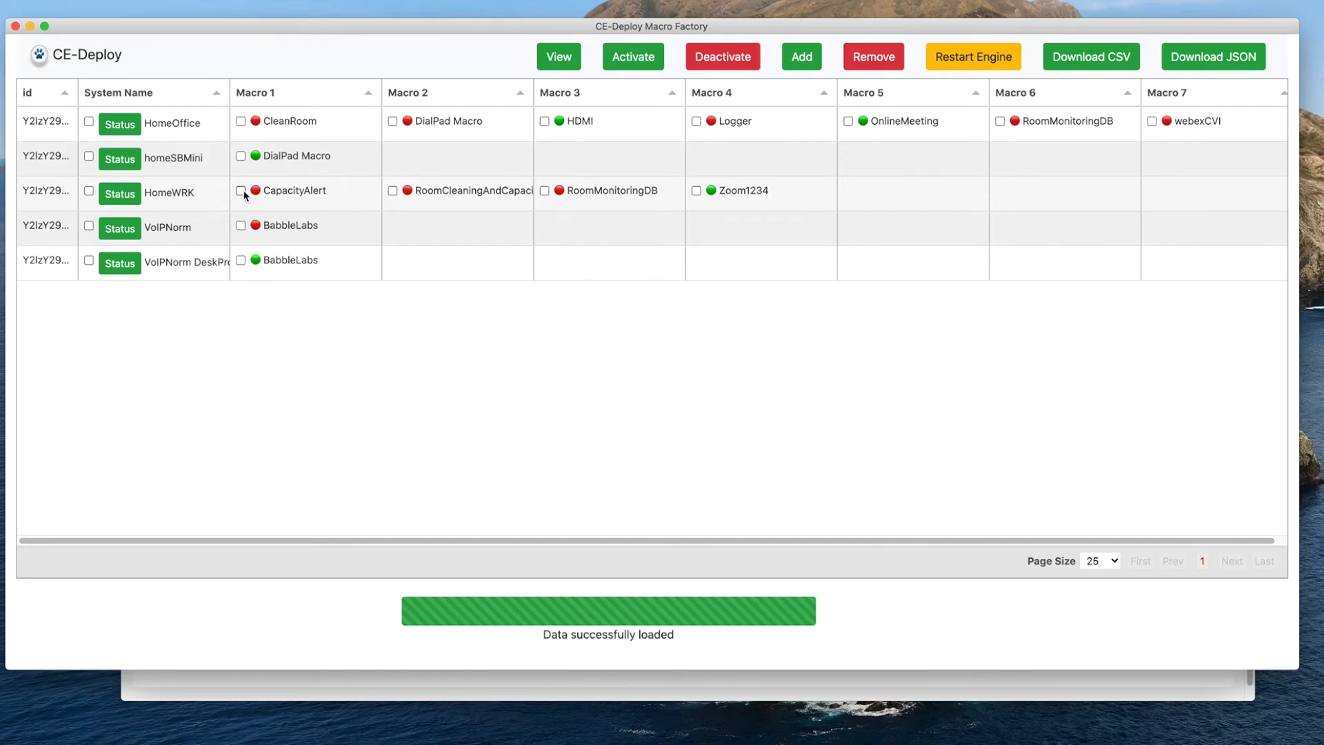
Step: Remove the DialPad Macro from the homeSBMini device and agree to the endpoint update
click(241, 157)
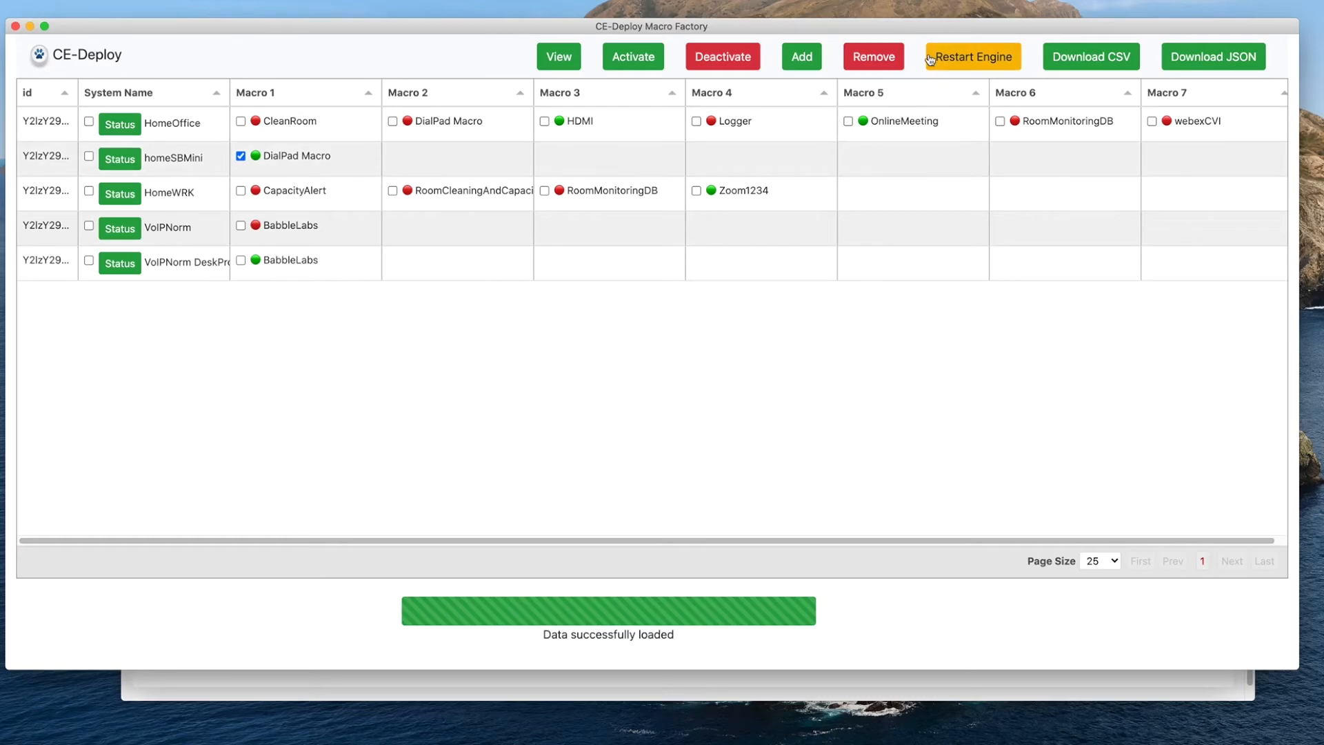
click(881, 58)
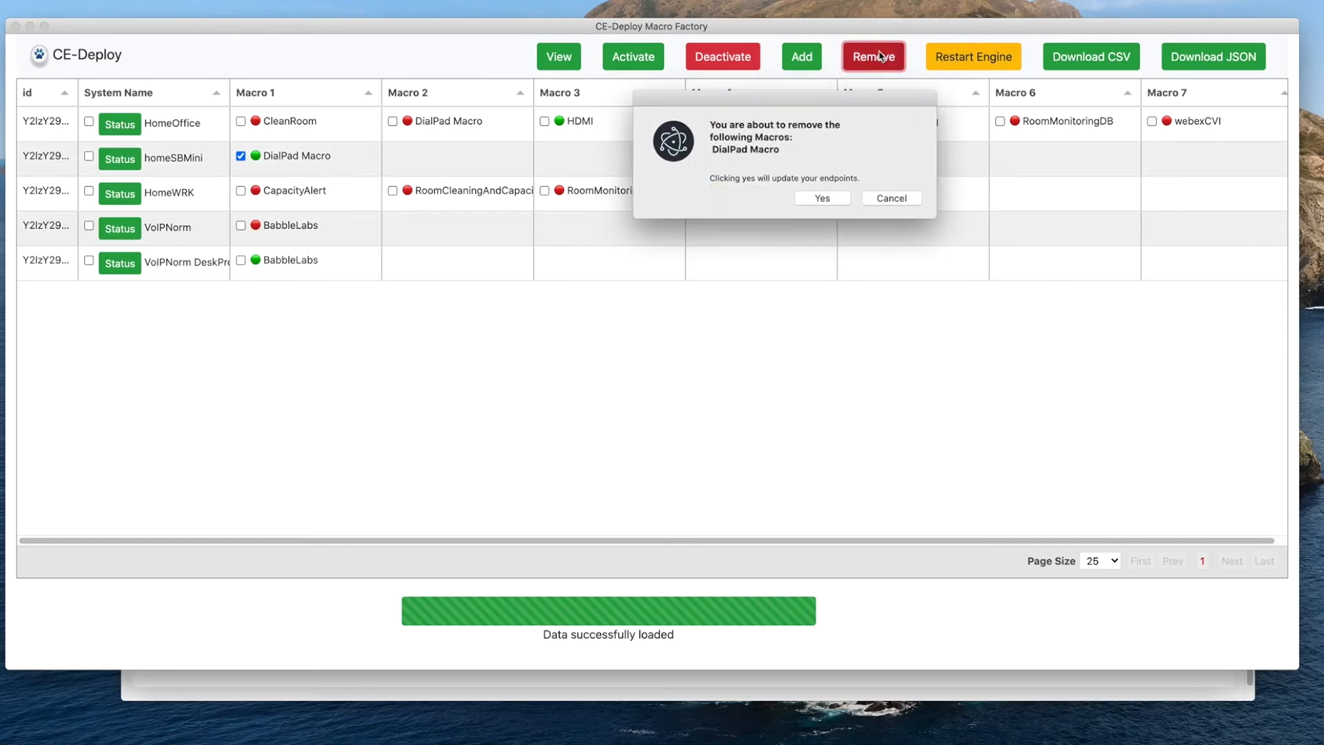
click(822, 199)
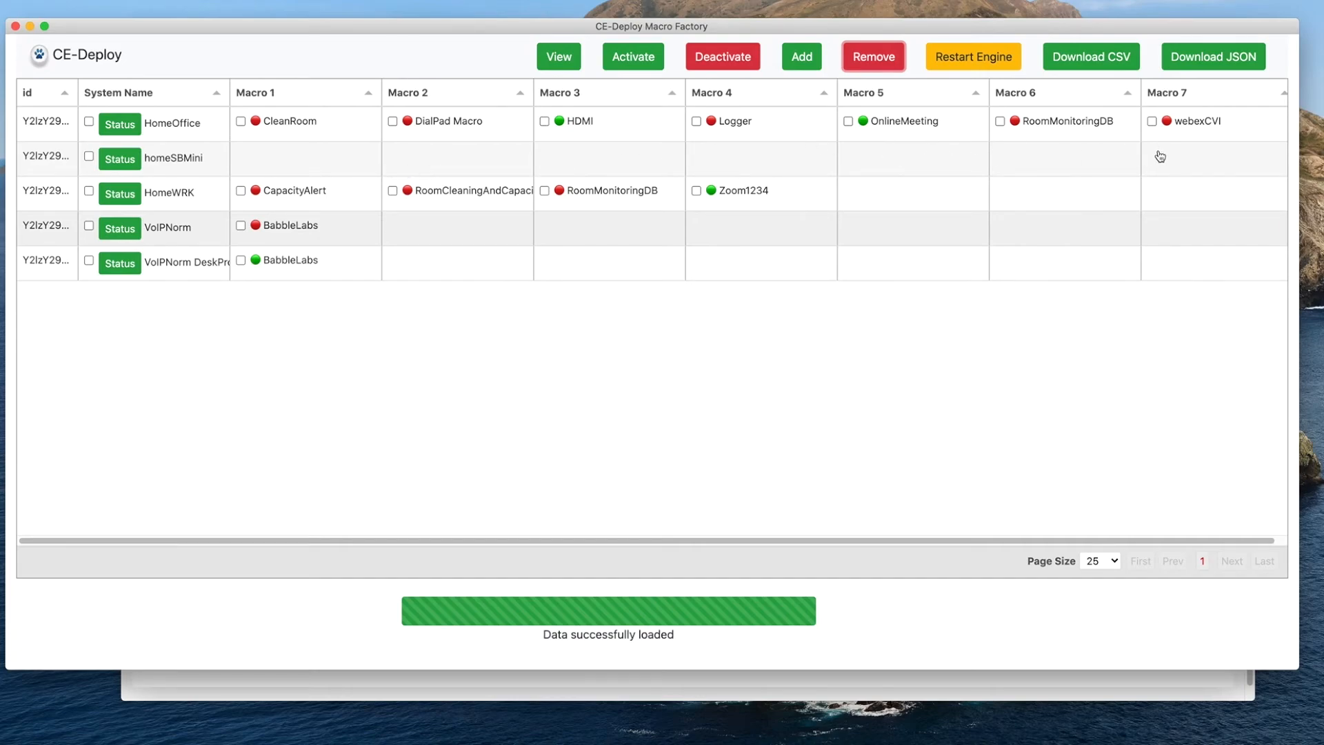
Step: Compare the BabbleLabs macro code of VoIPNorm and VoIPNorm DeskPro side by side in the macro editor, then close the editor
click(241, 226)
click(241, 260)
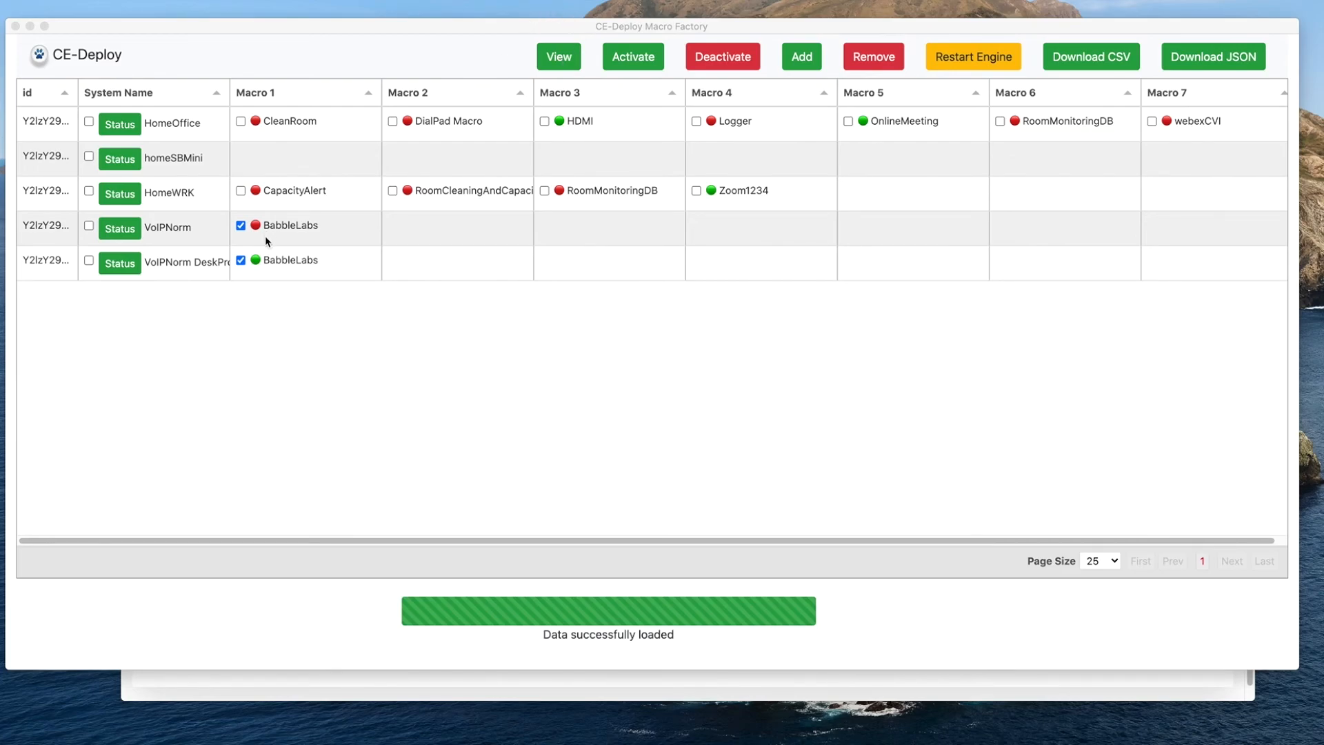
click(567, 62)
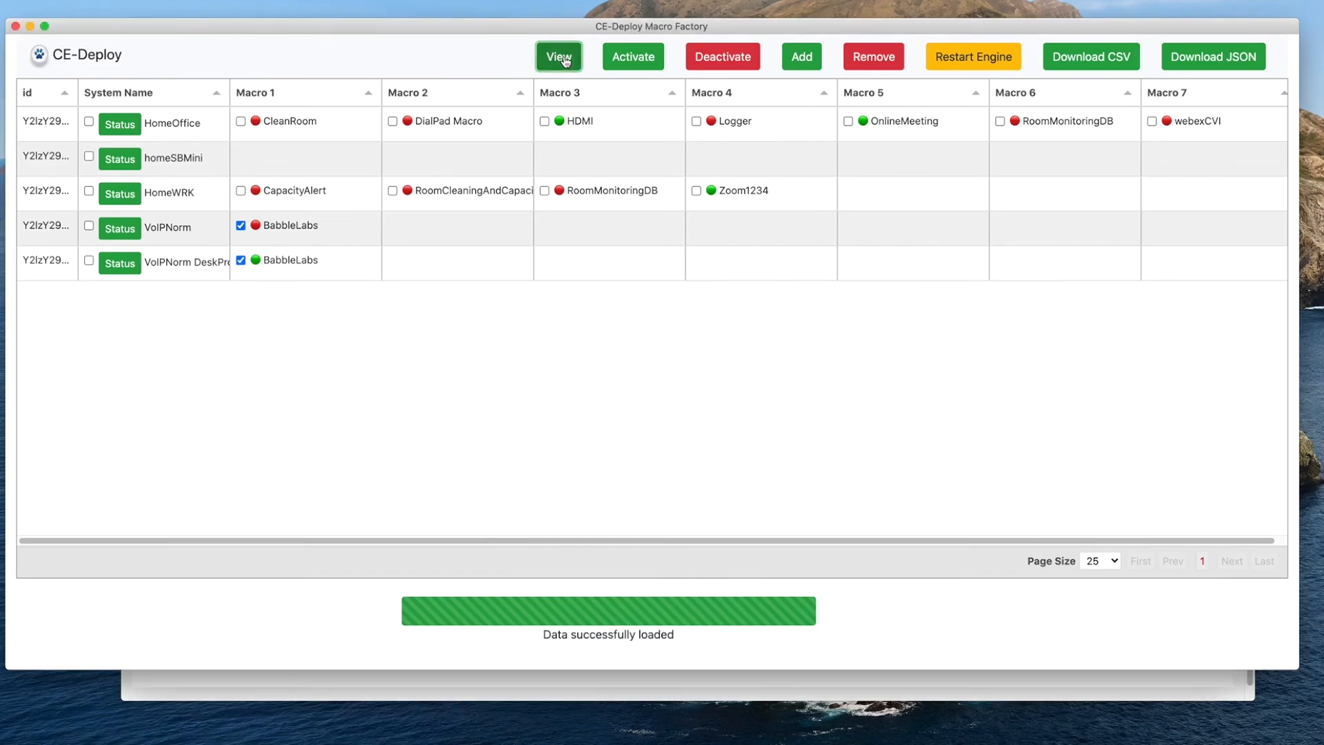
click(565, 60)
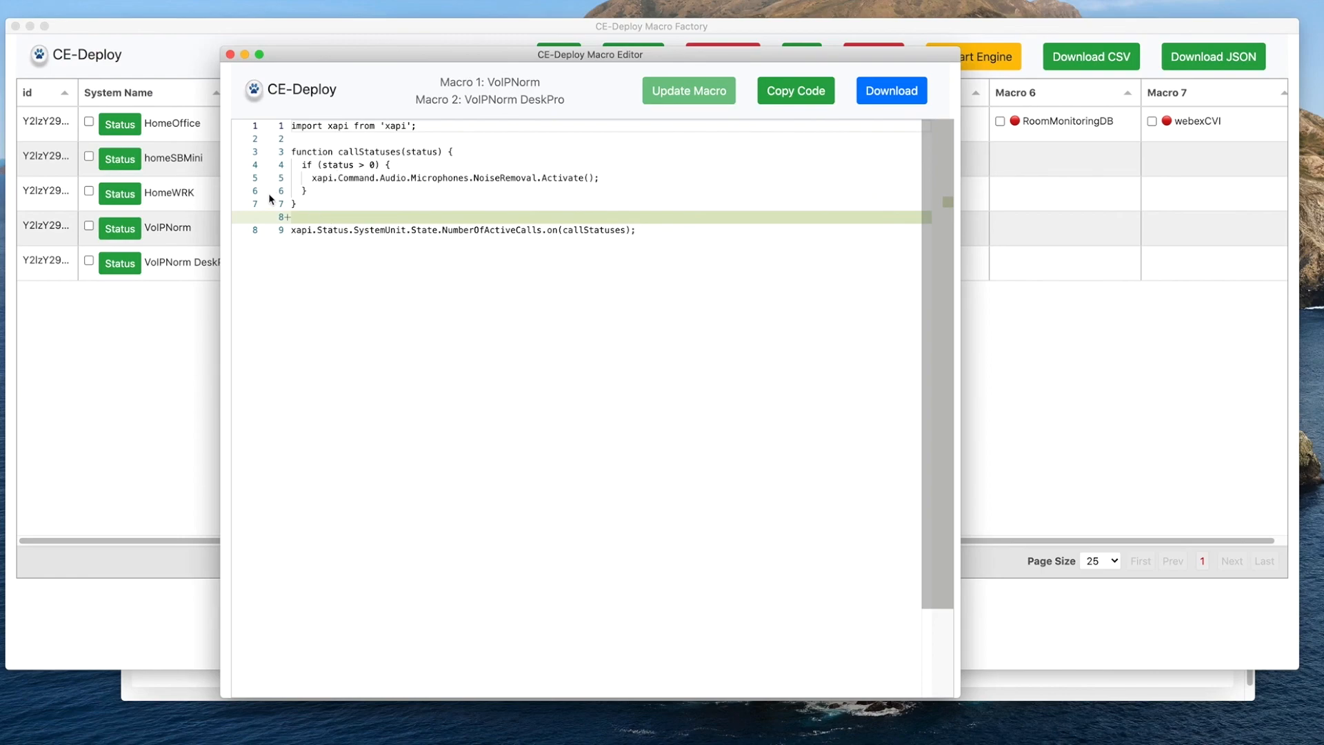
click(231, 55)
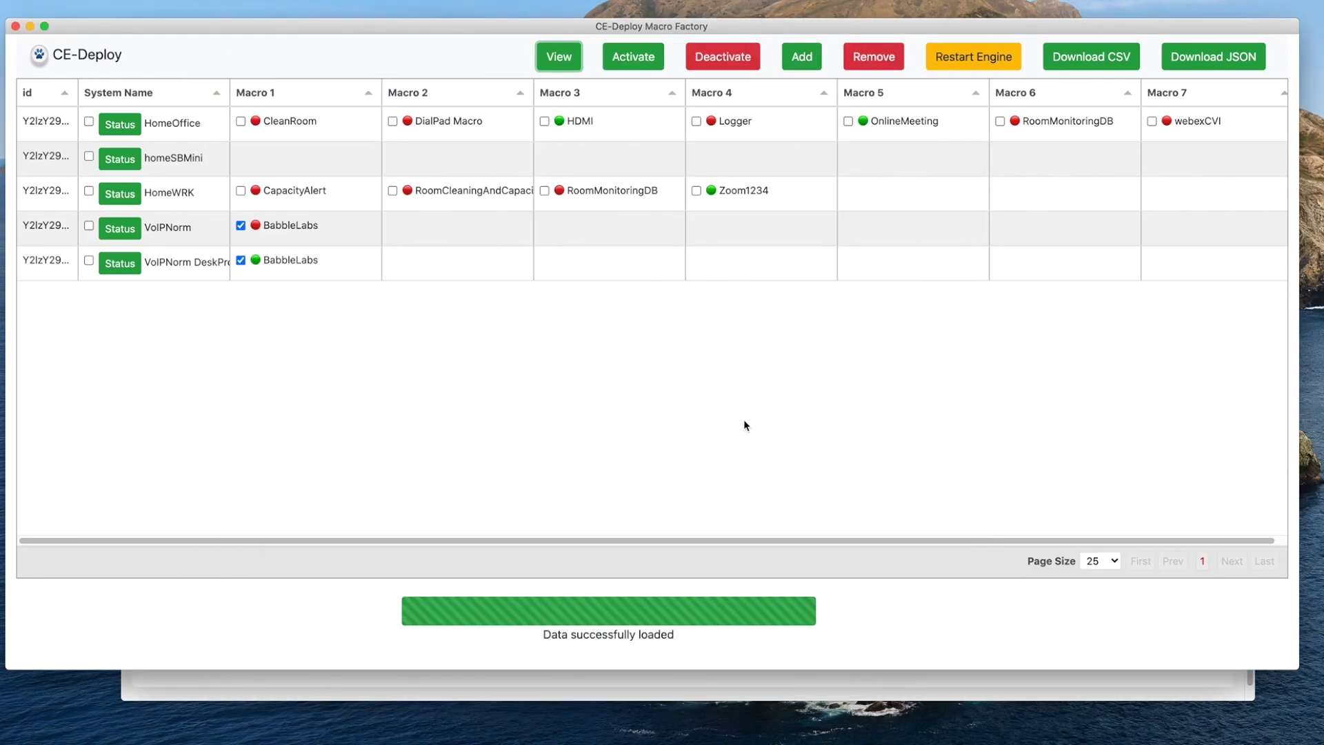